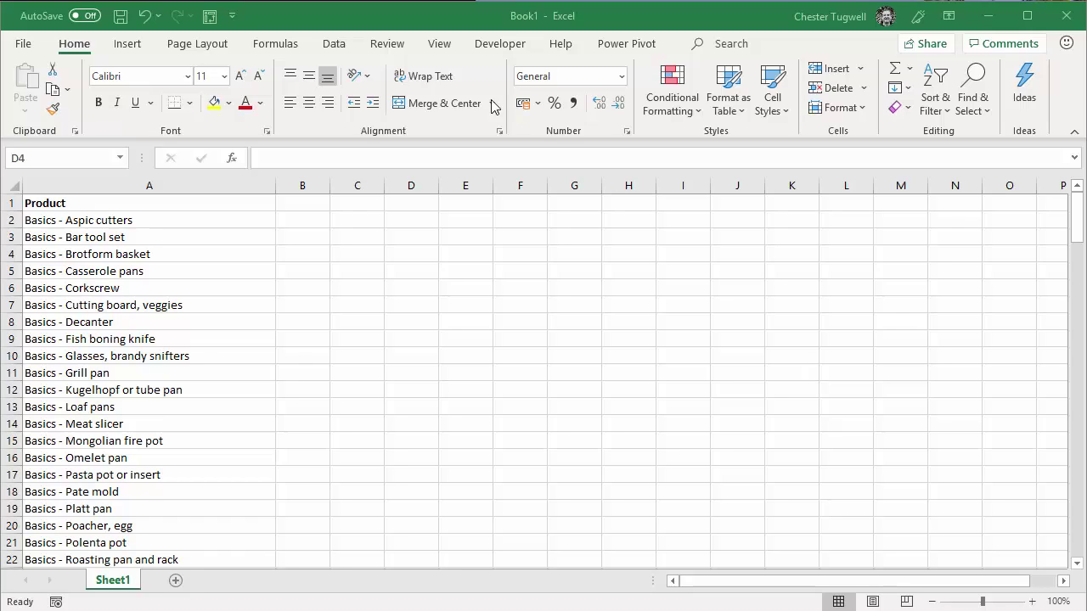
# Look over the sheet, checking cells E1 and F2 and the product entries in column A
pyautogui.click(462, 201)
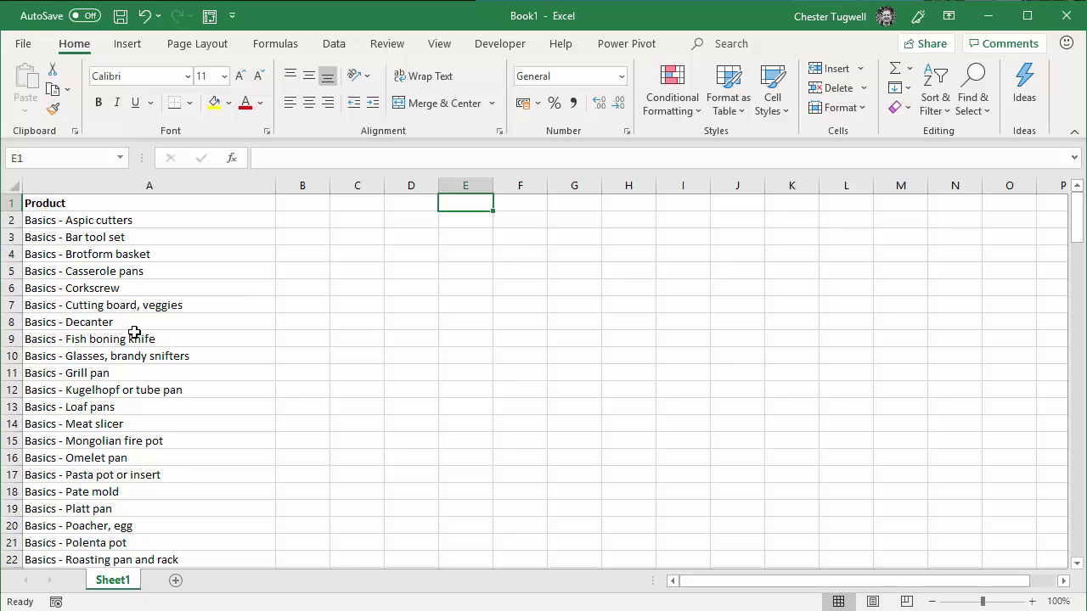
pyautogui.press('Right')
pyautogui.press('Down')
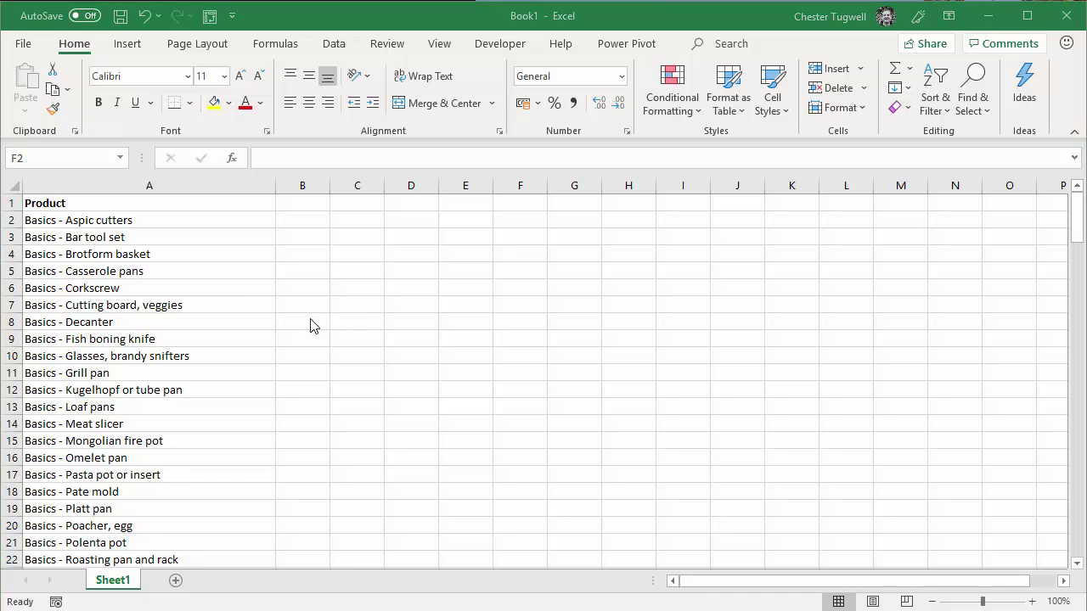
pyautogui.click(121, 257)
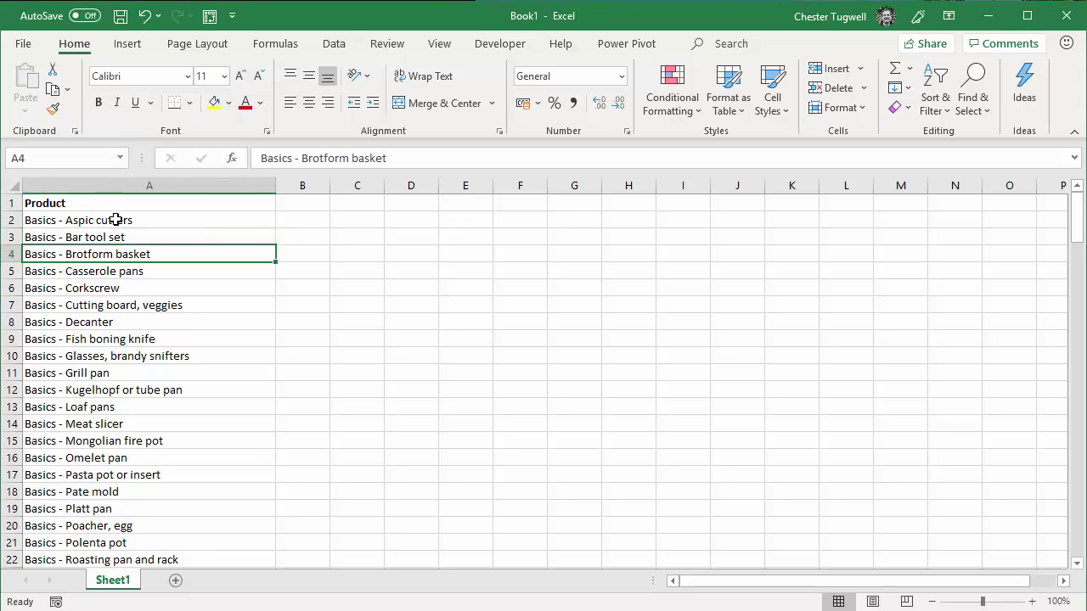
pyautogui.click(126, 273)
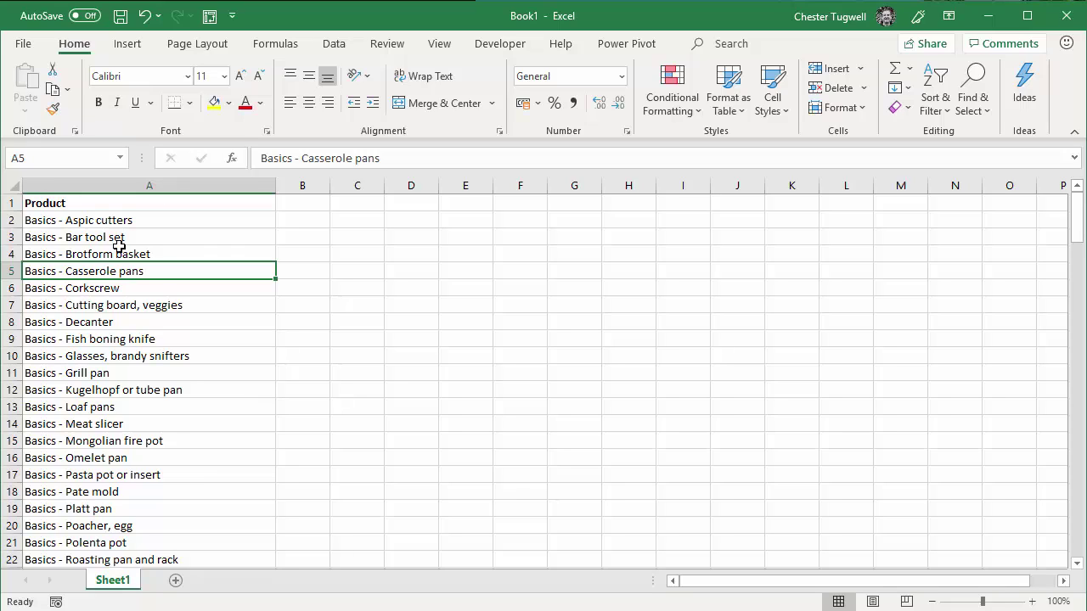
# Convert the column A Product list into Table1 (A1:A157) with a header row
pyautogui.click(128, 44)
pyautogui.click(108, 374)
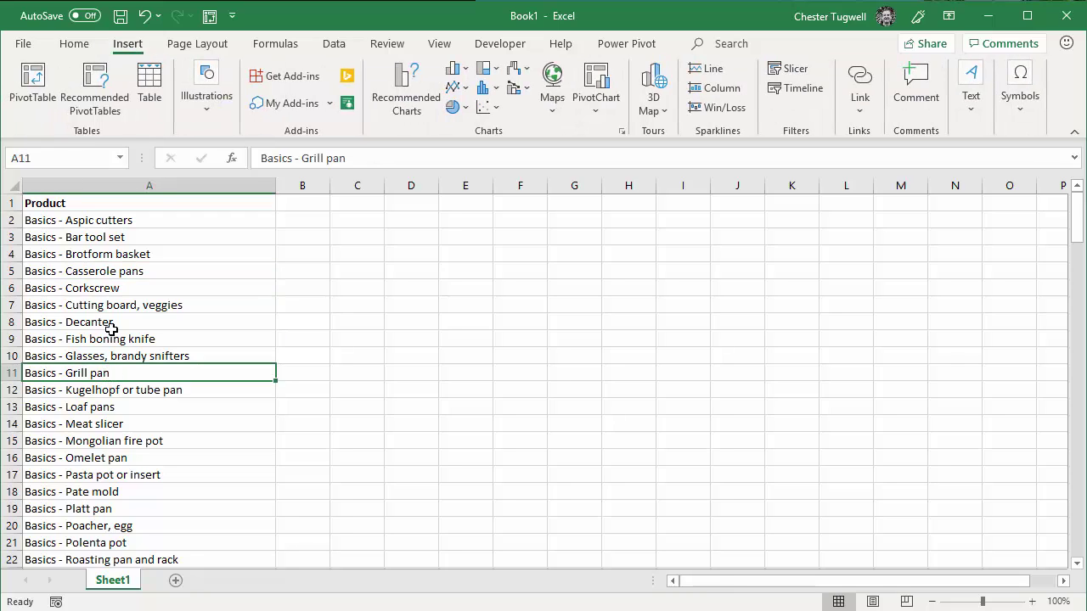
pyautogui.click(110, 286)
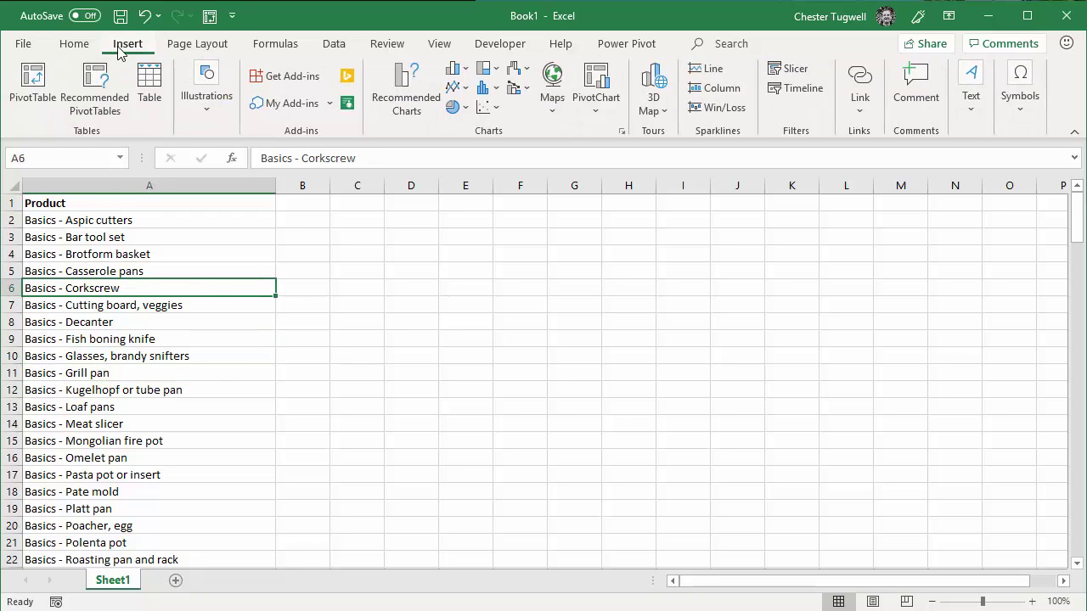
pyautogui.click(122, 344)
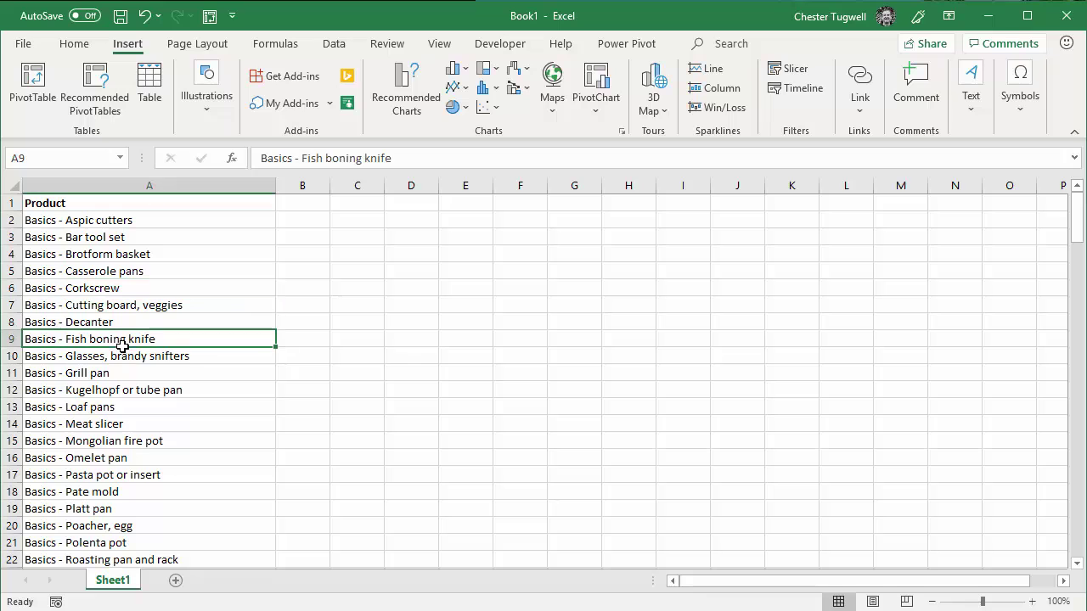
pyautogui.hotkey('ctrl', 't')
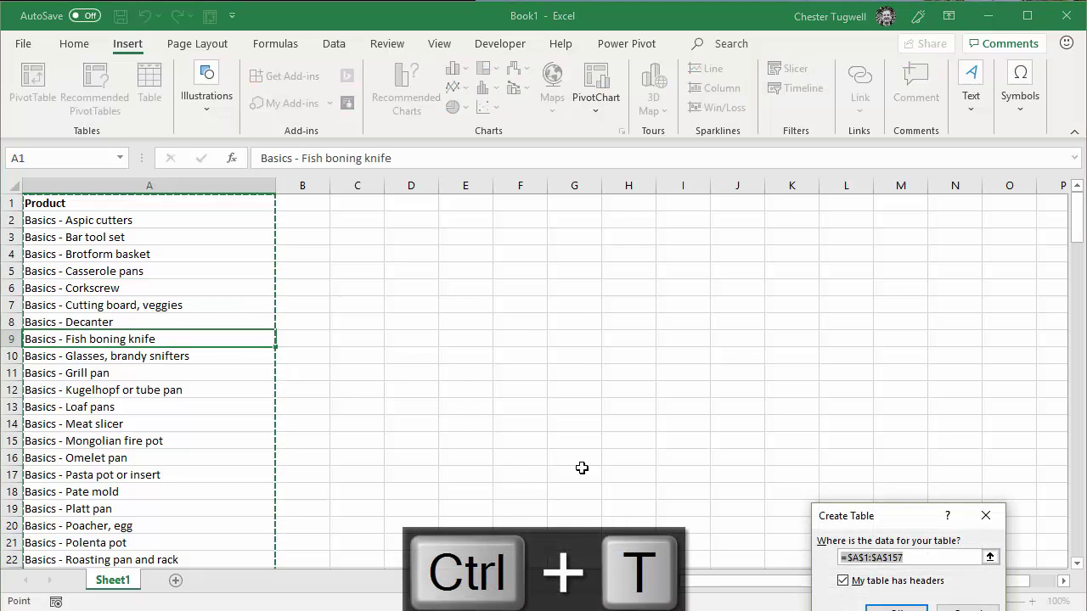
pyautogui.moveTo(844, 515); pyautogui.dragTo(505, 287)
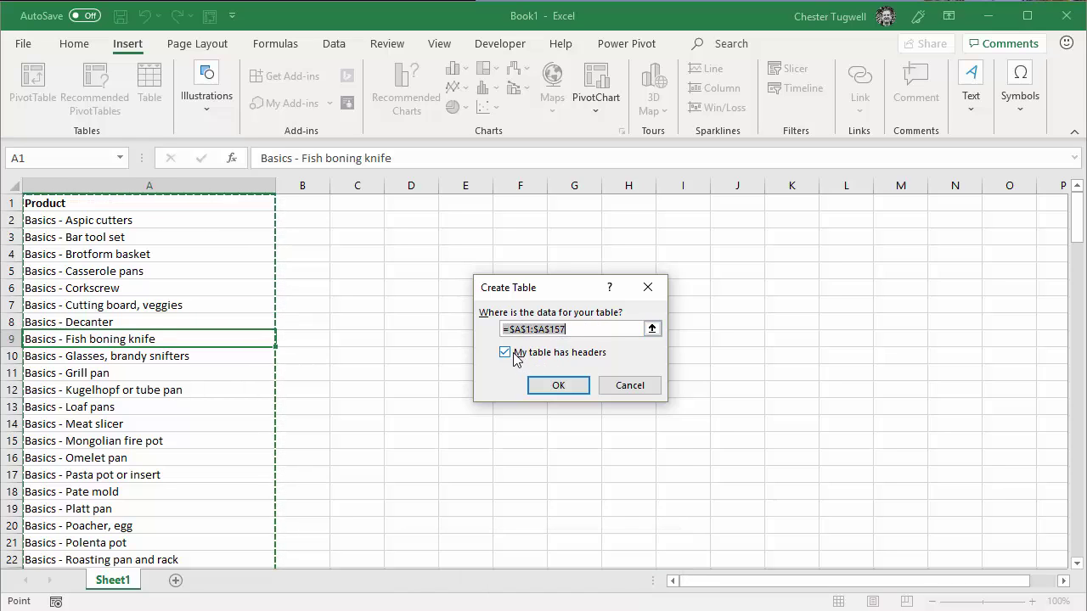
pyautogui.click(540, 390)
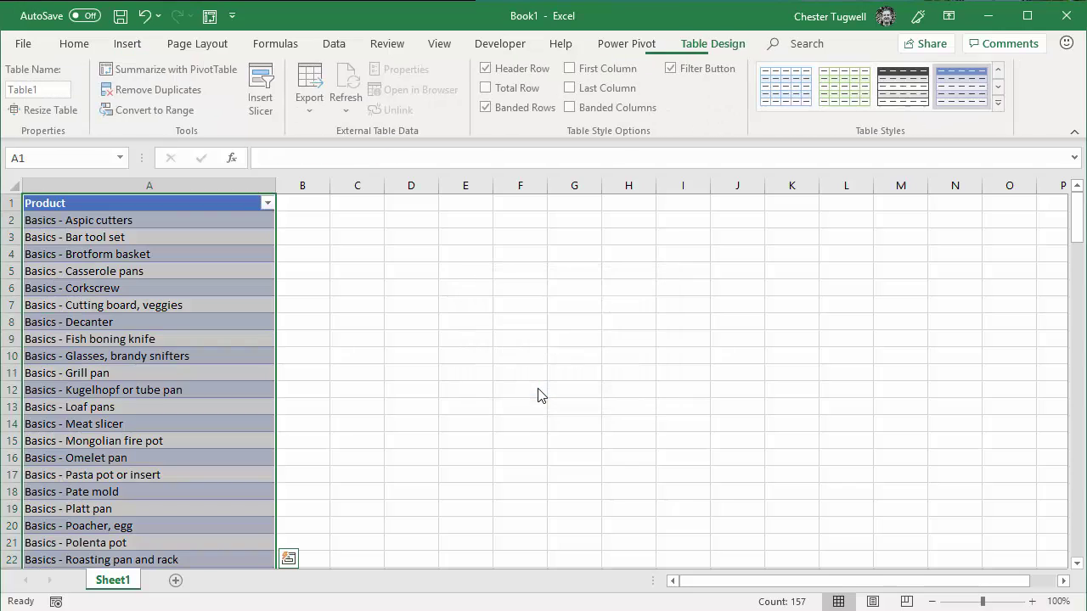
# Rename the table from Table1 to Product_List, then select F1
pyautogui.click(51, 95)
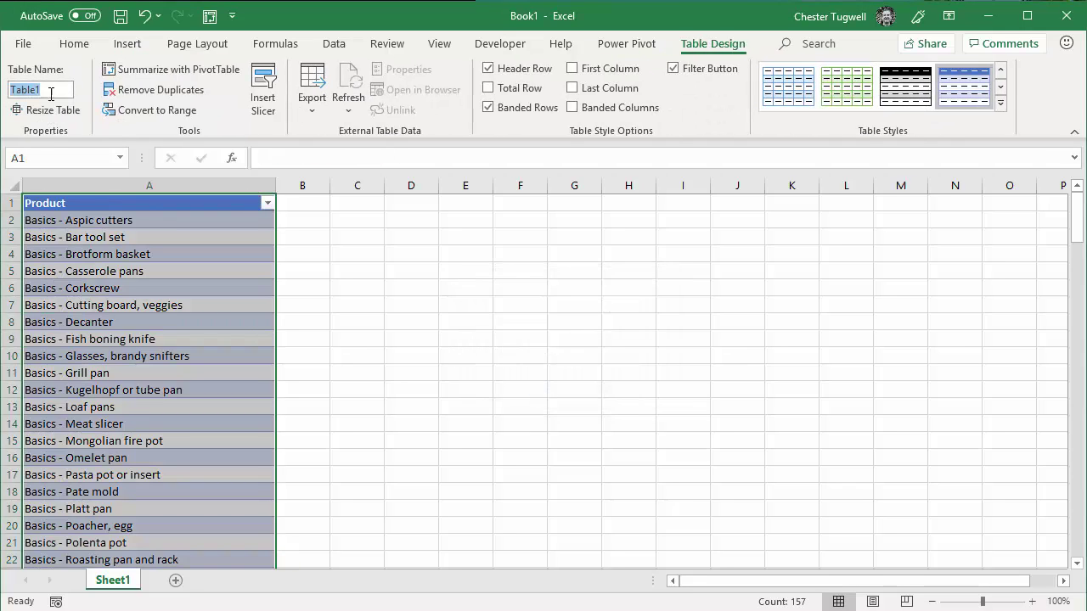
pyautogui.write('Prod')
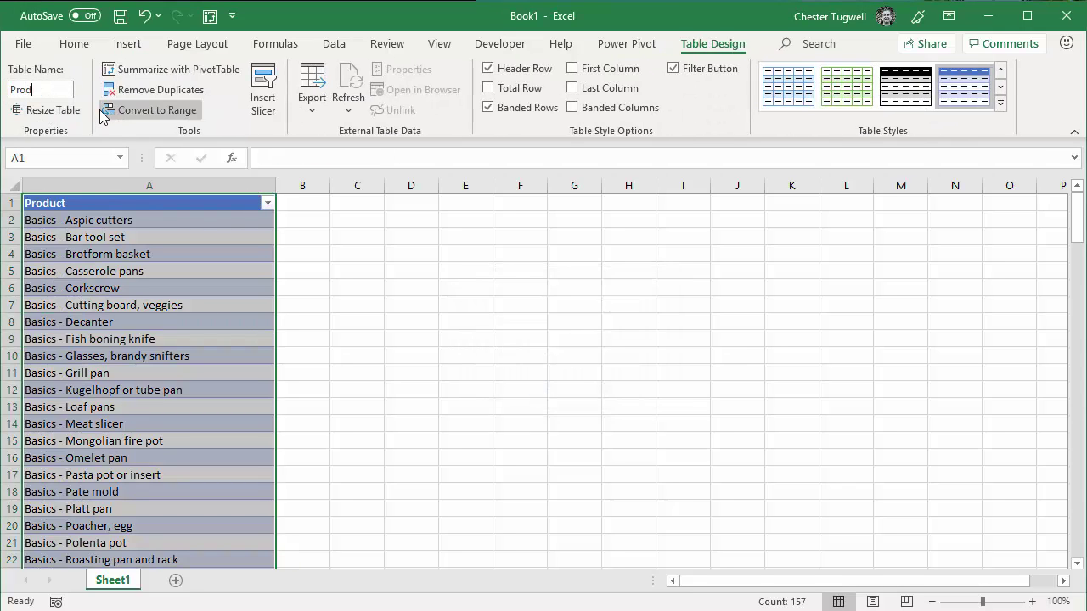
pyautogui.write('uct_List')
pyautogui.press('Return')
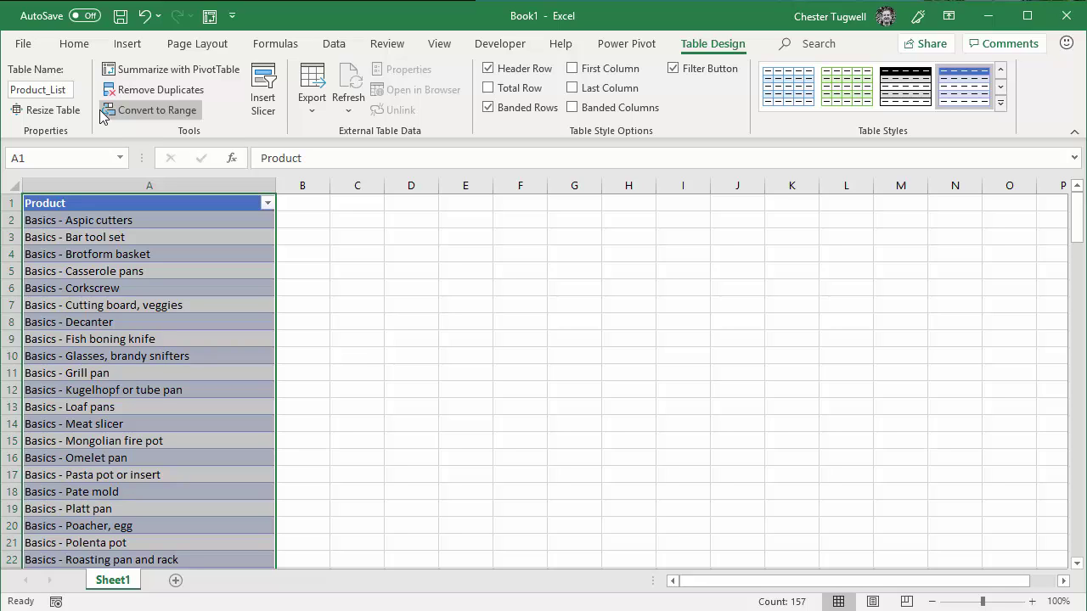
pyautogui.click(521, 204)
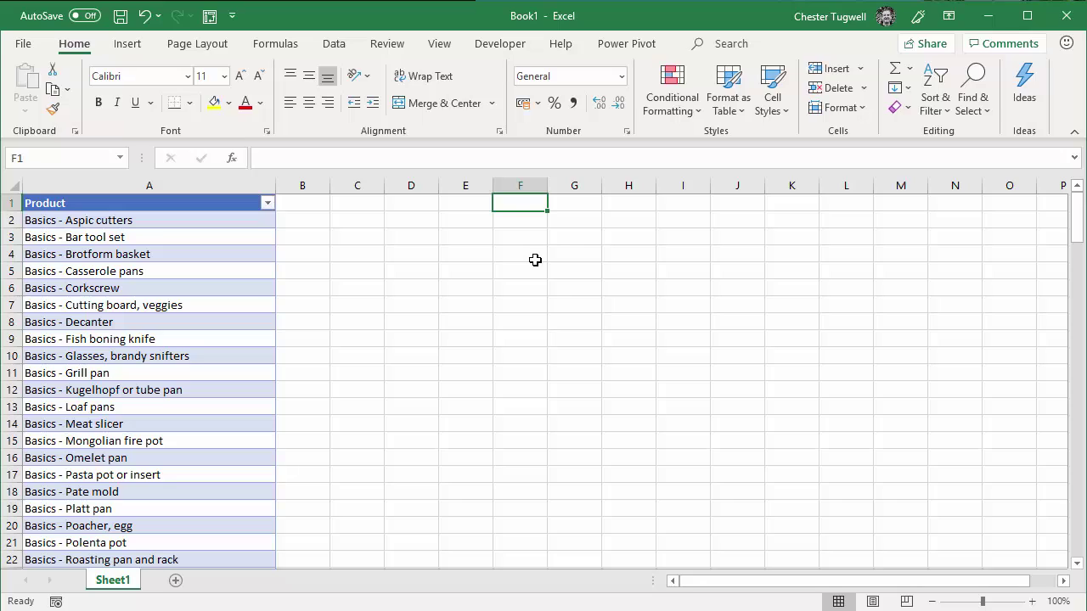
# Widen column F and name cell F1 'Entry' using the Name Box
pyautogui.moveTo(546, 182); pyautogui.dragTo(562, 183)
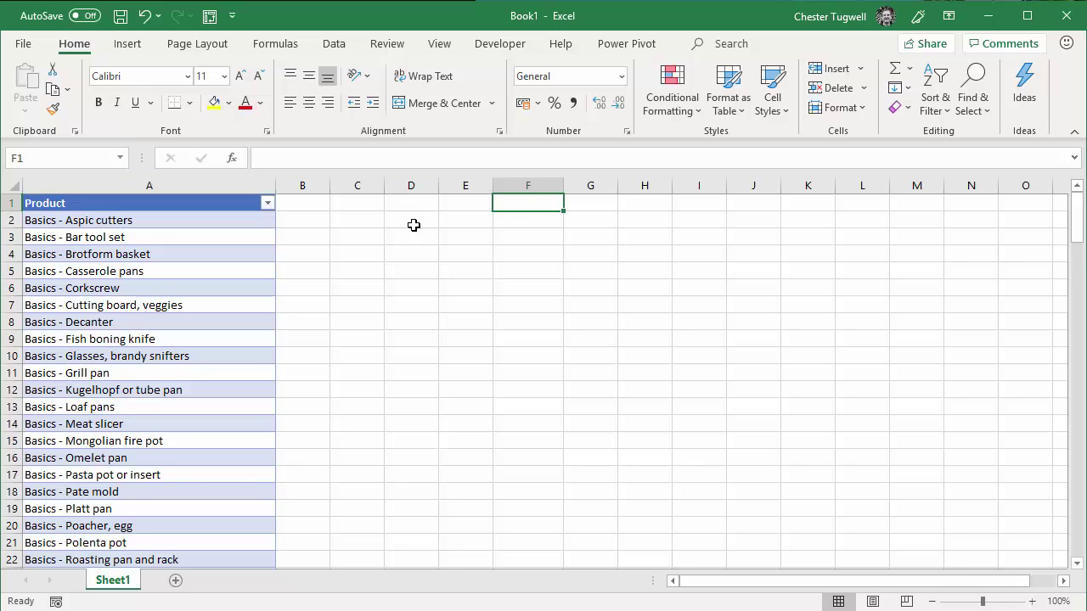
pyautogui.click(63, 157)
pyautogui.write('Entryt')
pyautogui.press('Return')
# Widen column C to 18.86 with C1 selected for the formula
pyautogui.click(427, 310)
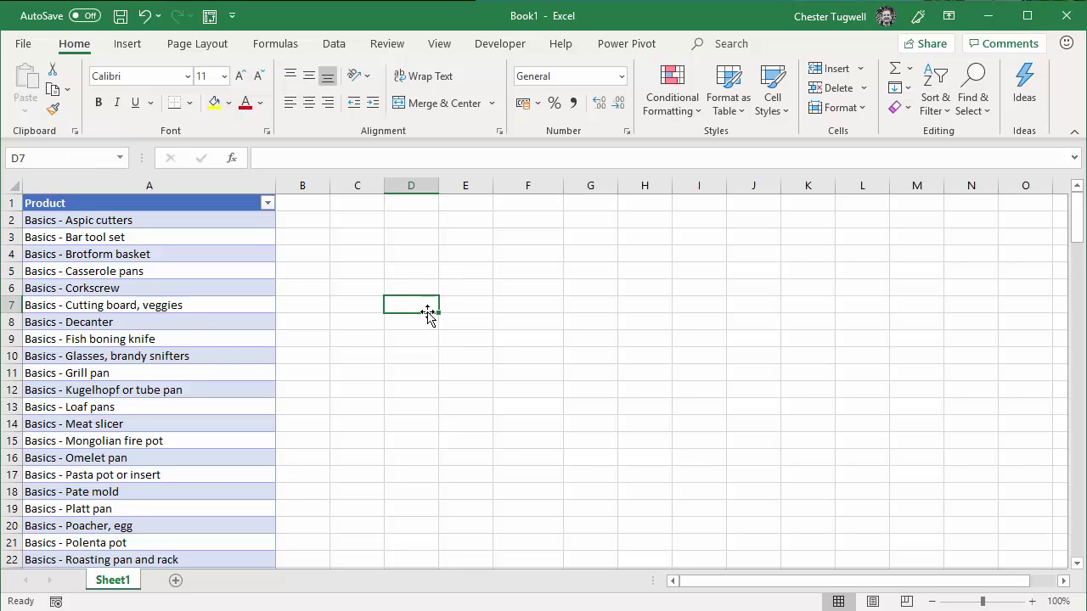
pyautogui.click(356, 204)
pyautogui.moveTo(384, 185); pyautogui.dragTo(459, 187)
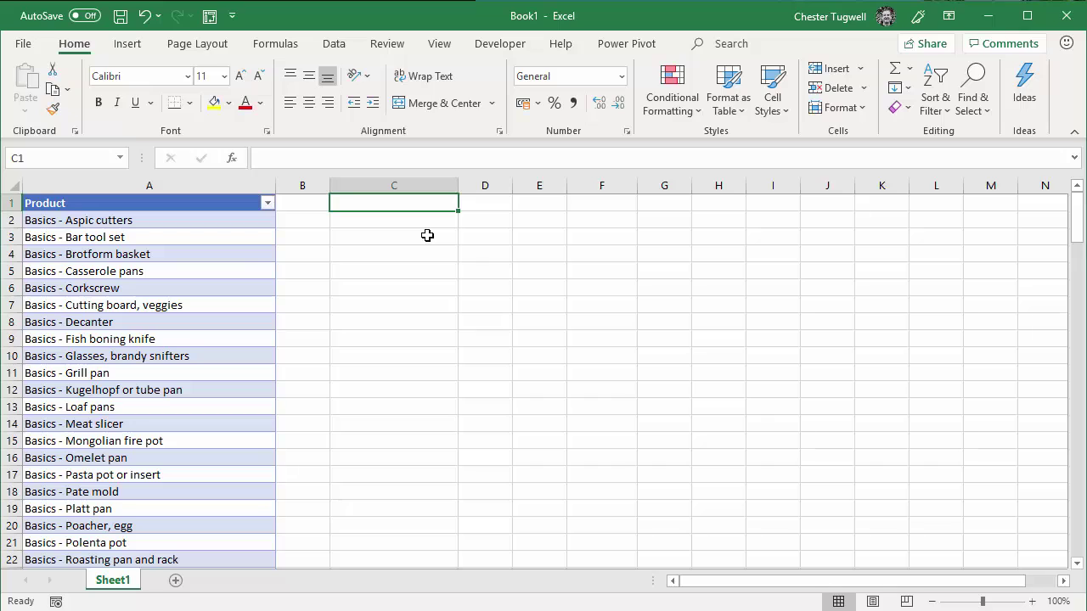
# In C1 type =filter(Product_List[Product], and begin search(entry as the include argument
pyautogui.write('=filter(')
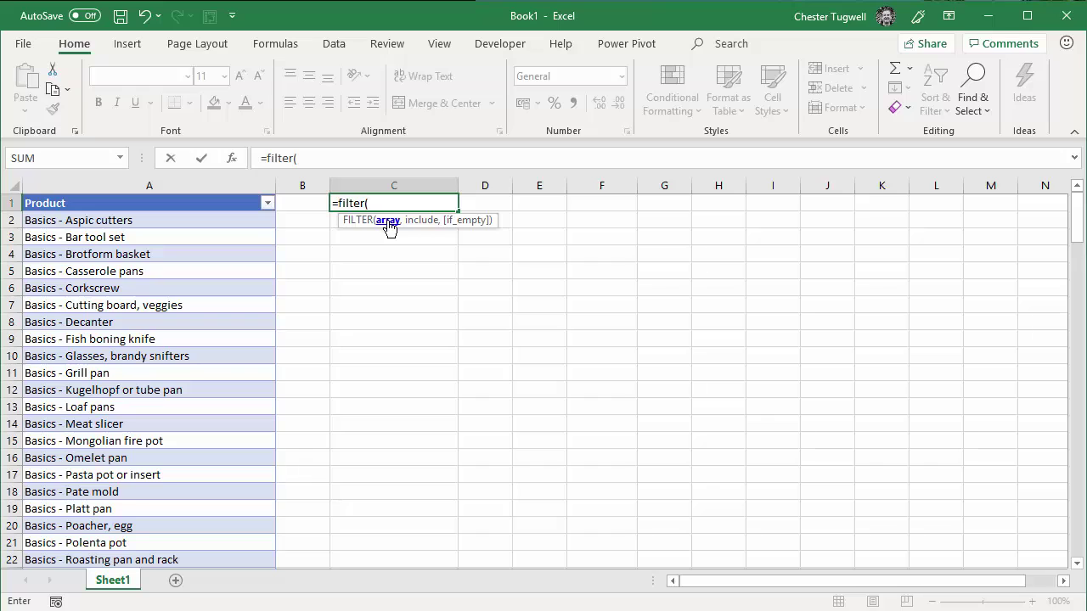
pyautogui.click(183, 191)
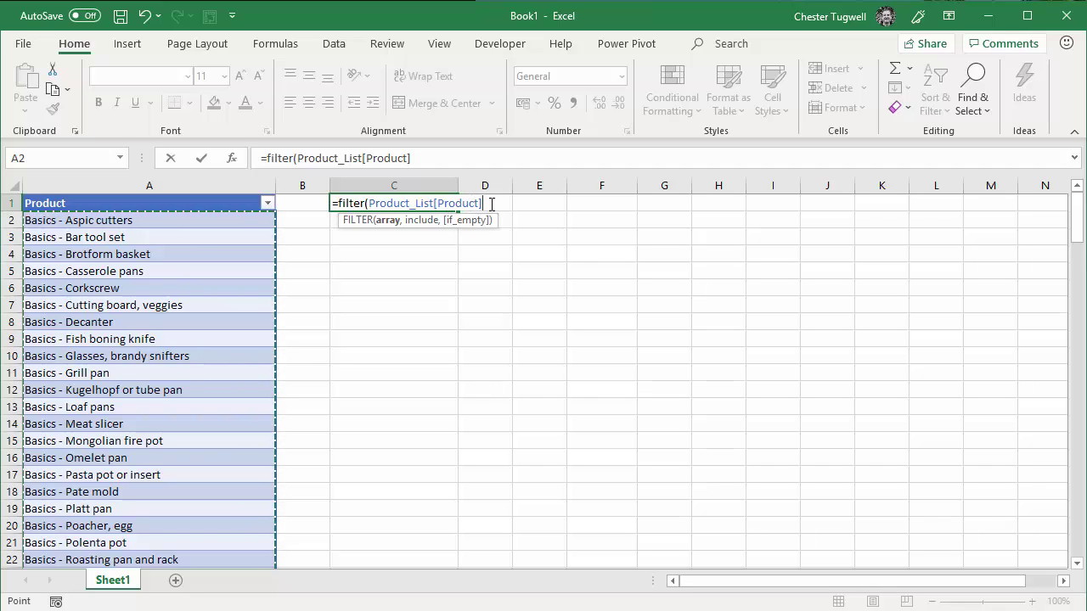
pyautogui.write(',')
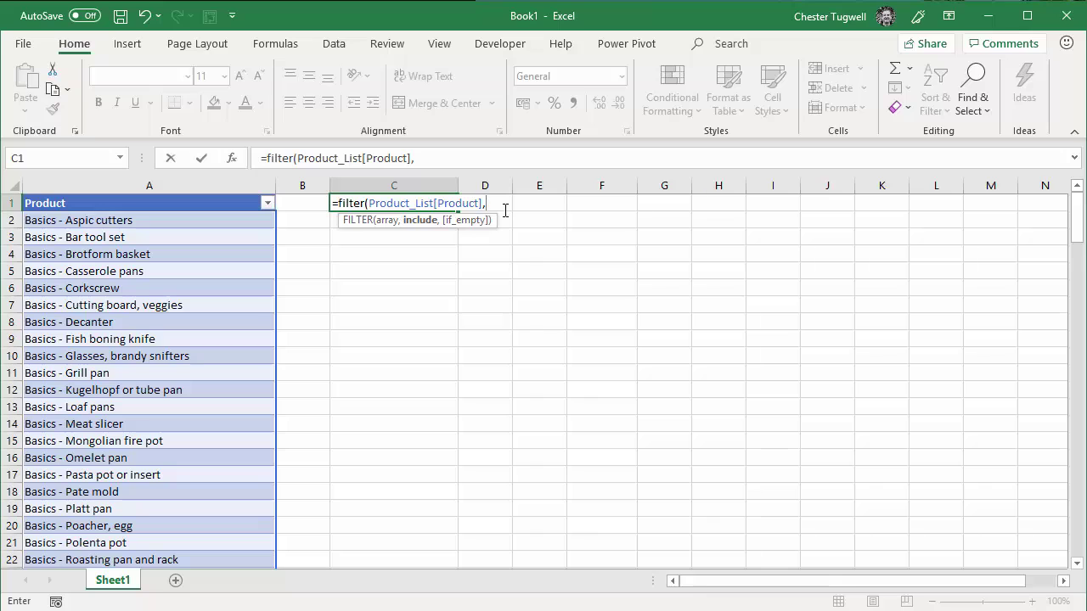
pyautogui.write('searc')
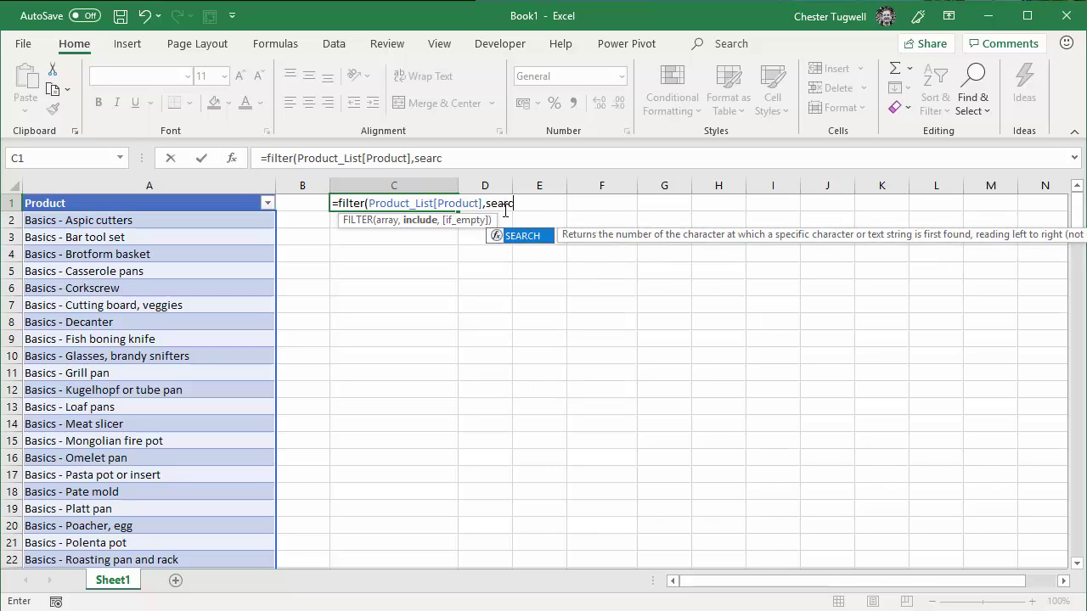
pyautogui.write('h(')
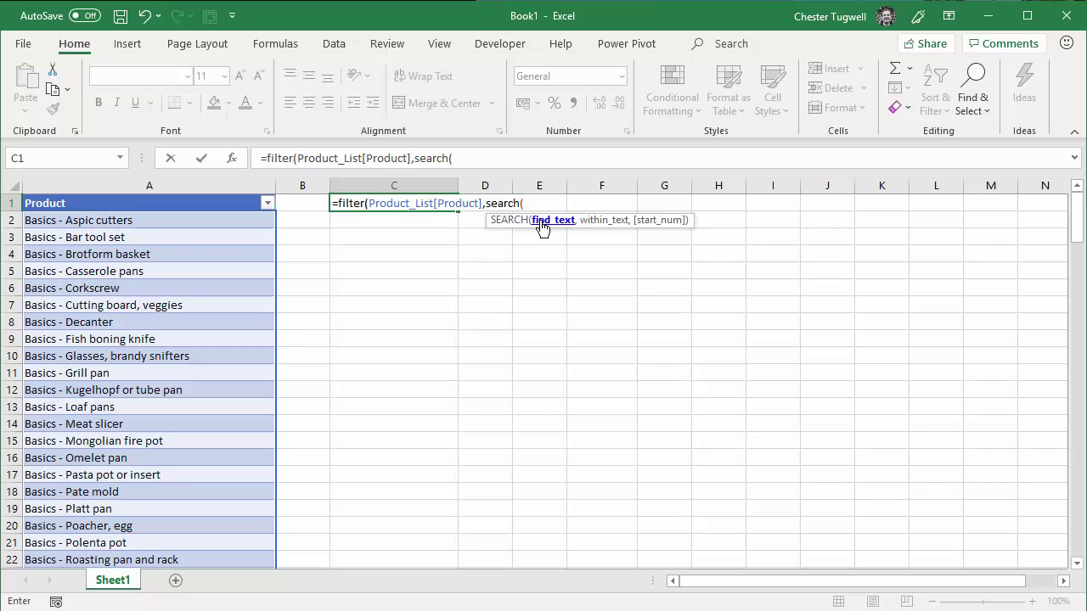
pyautogui.write('entry')
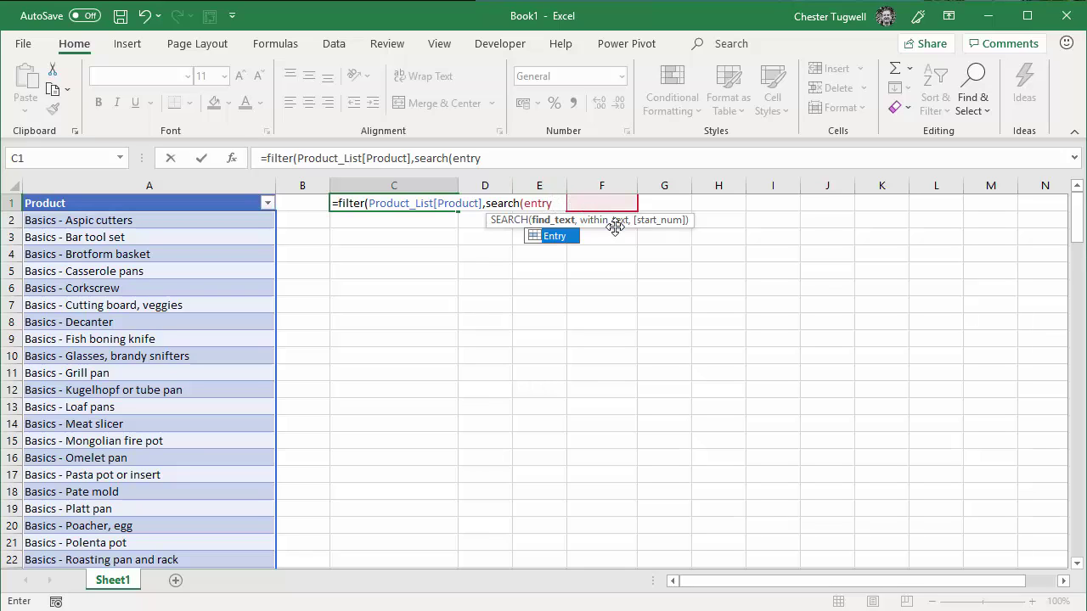
# Complete the include argument as search(entry,Product_List[Product])
pyautogui.write(',')
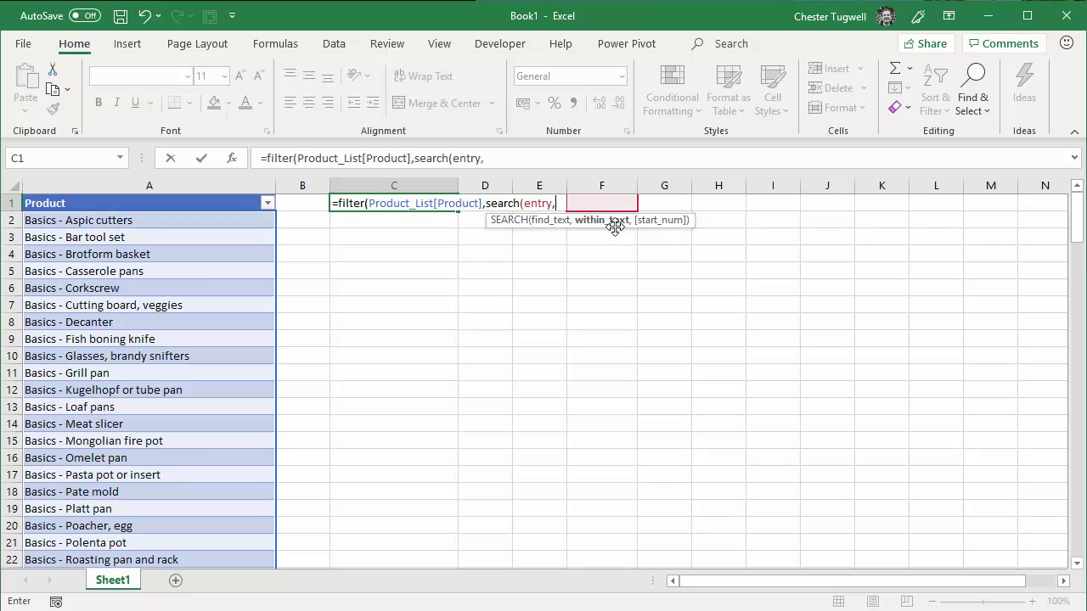
pyautogui.click(144, 198)
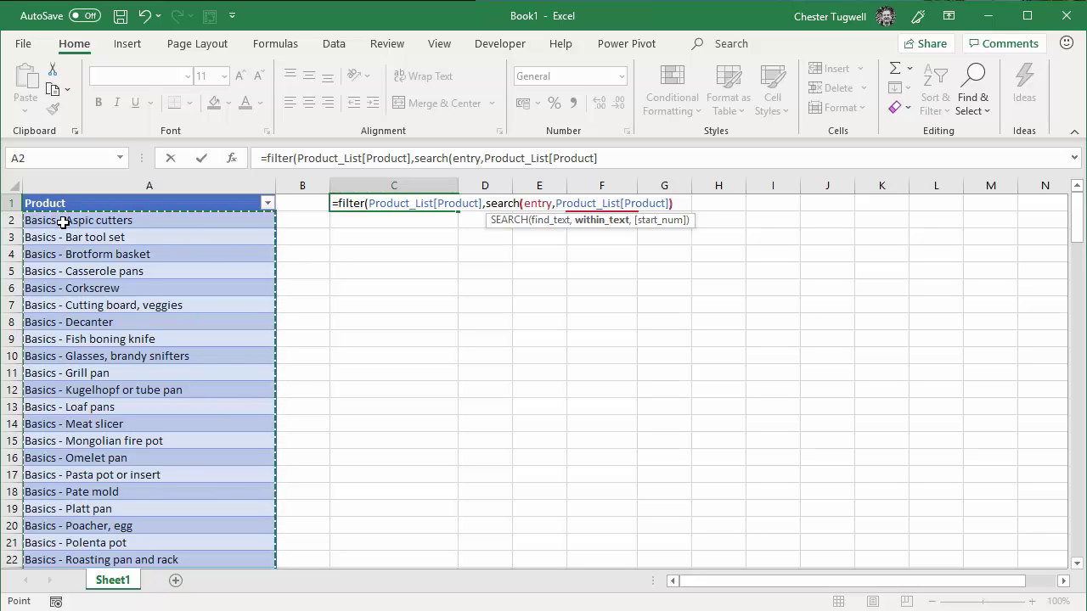
pyautogui.write(')')
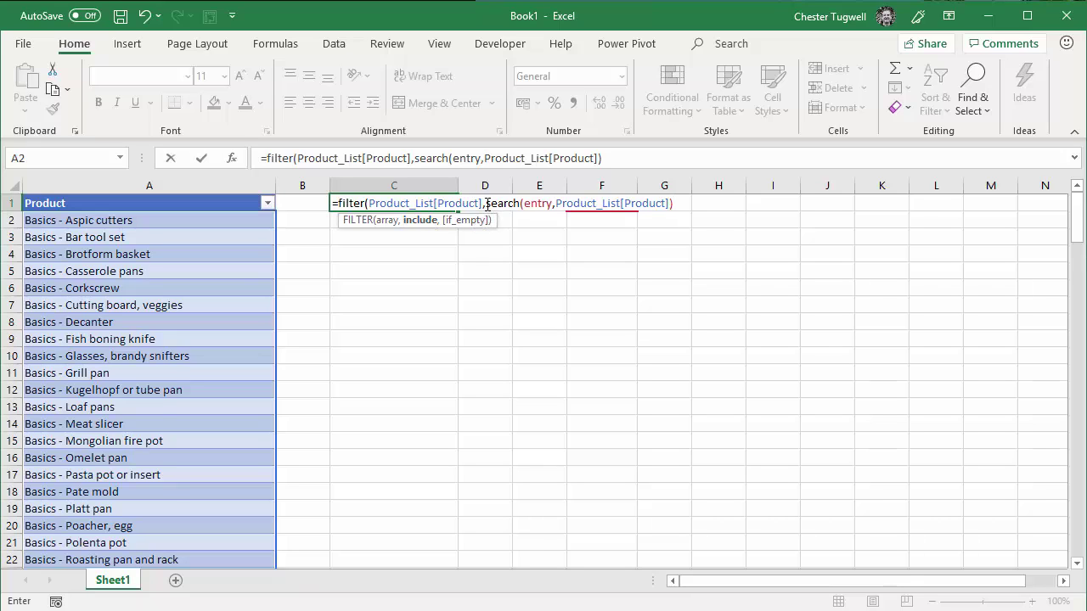
# Wrap the SEARCH call in ISNUMBER()
pyautogui.click(488, 204)
pyautogui.write('Isnumbe')
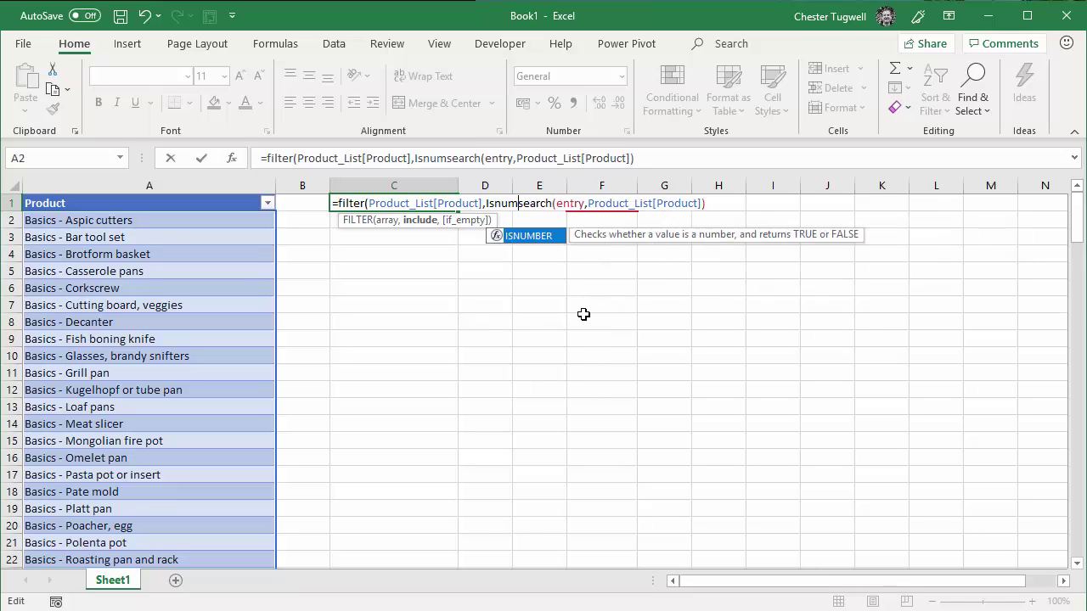
pyautogui.write('r(')
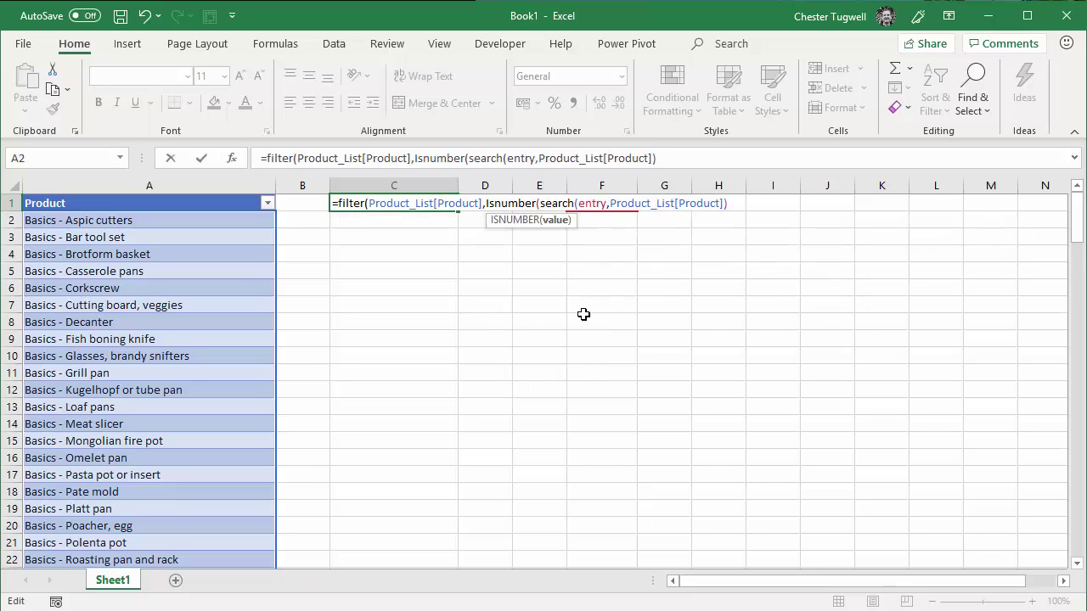
pyautogui.click(733, 211)
pyautogui.write(')')
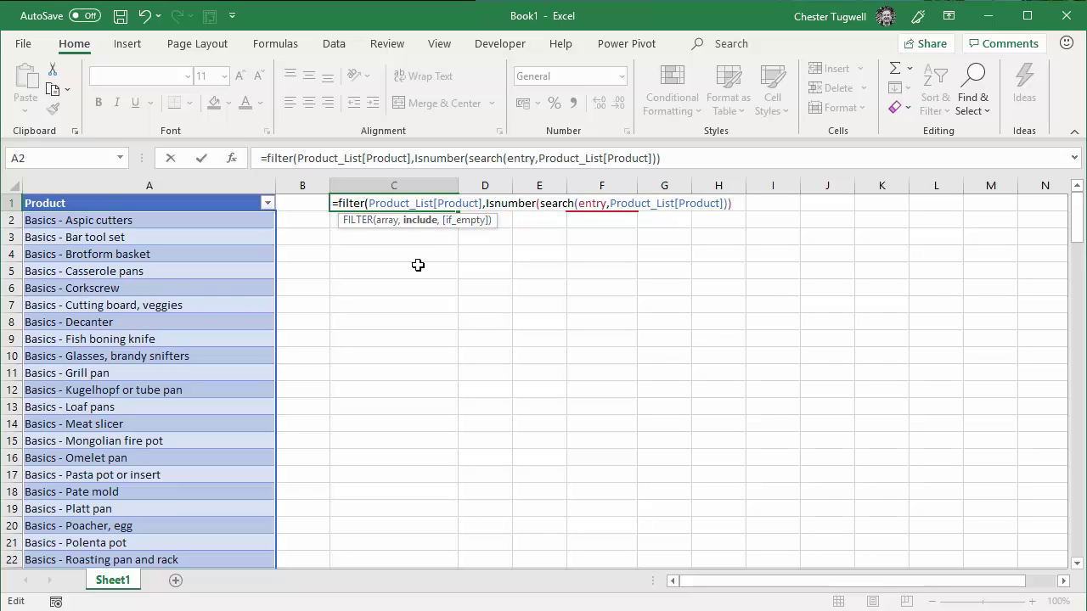
# Add "No product found" as the if_empty fallback and enter the formula
pyautogui.write(',')
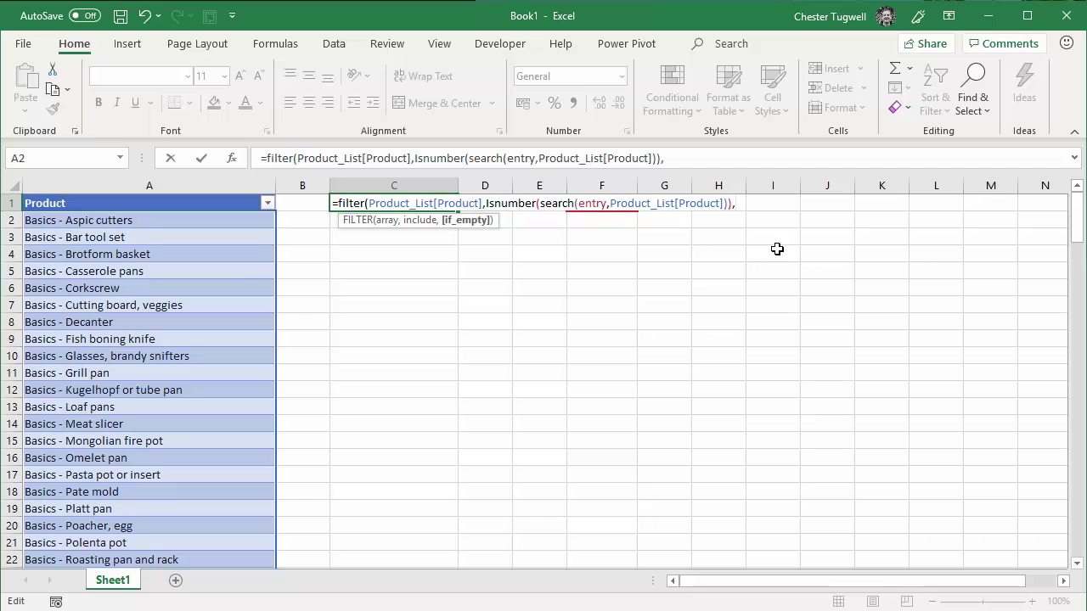
pyautogui.write('"No')
pyautogui.write('product found')
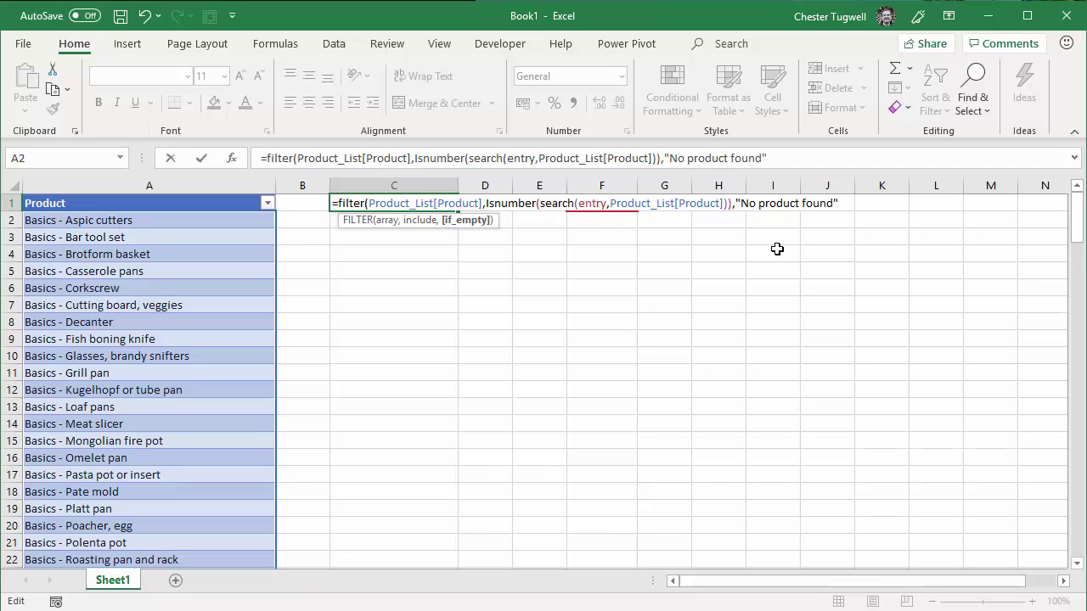
pyautogui.write(')')
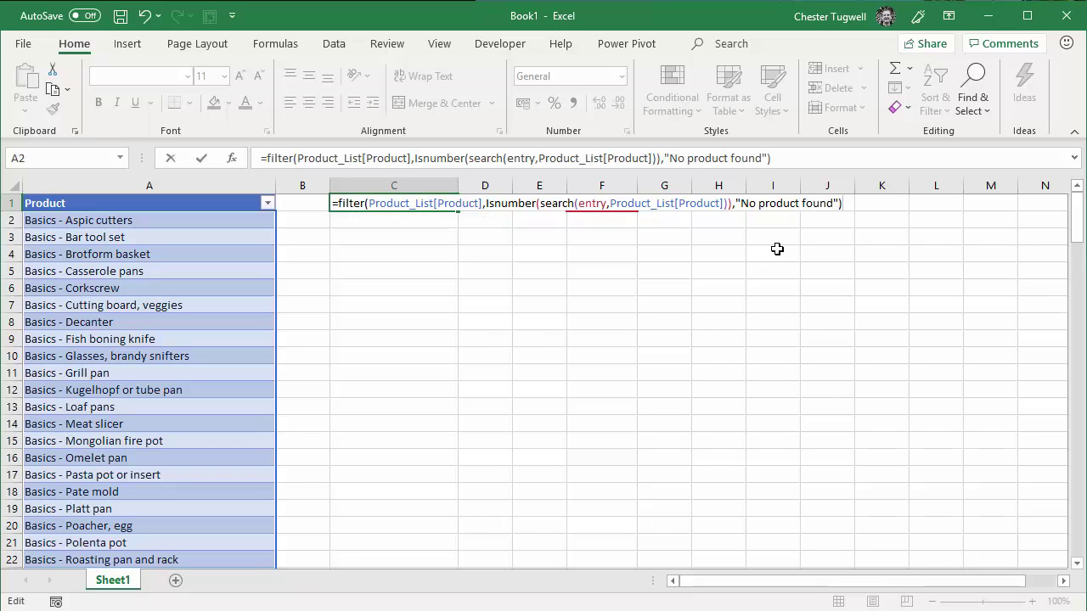
pyautogui.press('Return')
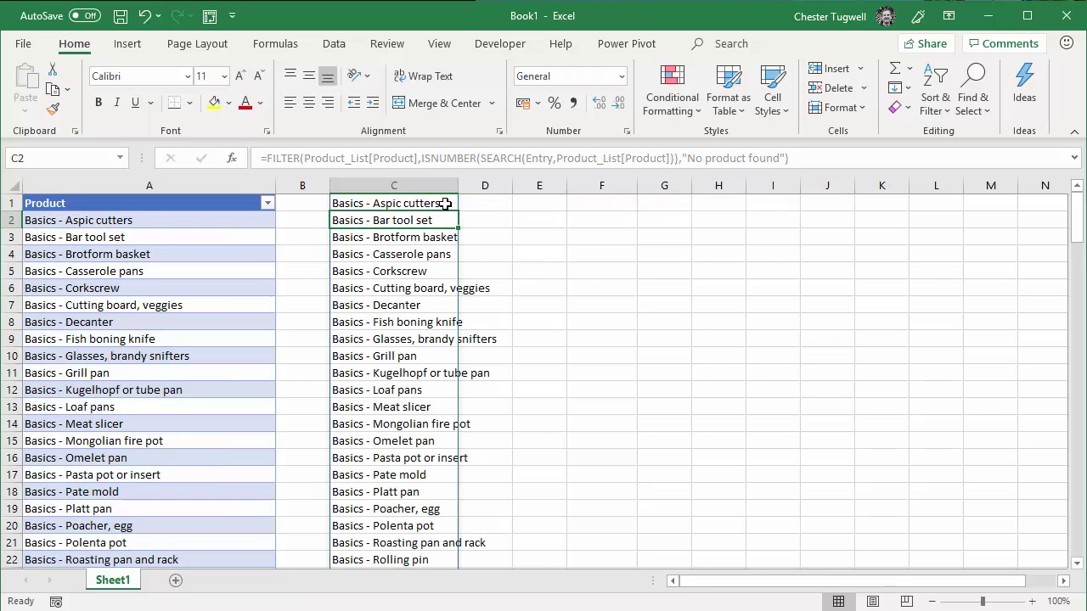
# Enter kni in F1 to show ten knife products, widening column C to 29.43
pyautogui.moveTo(455, 188); pyautogui.dragTo(467, 189)
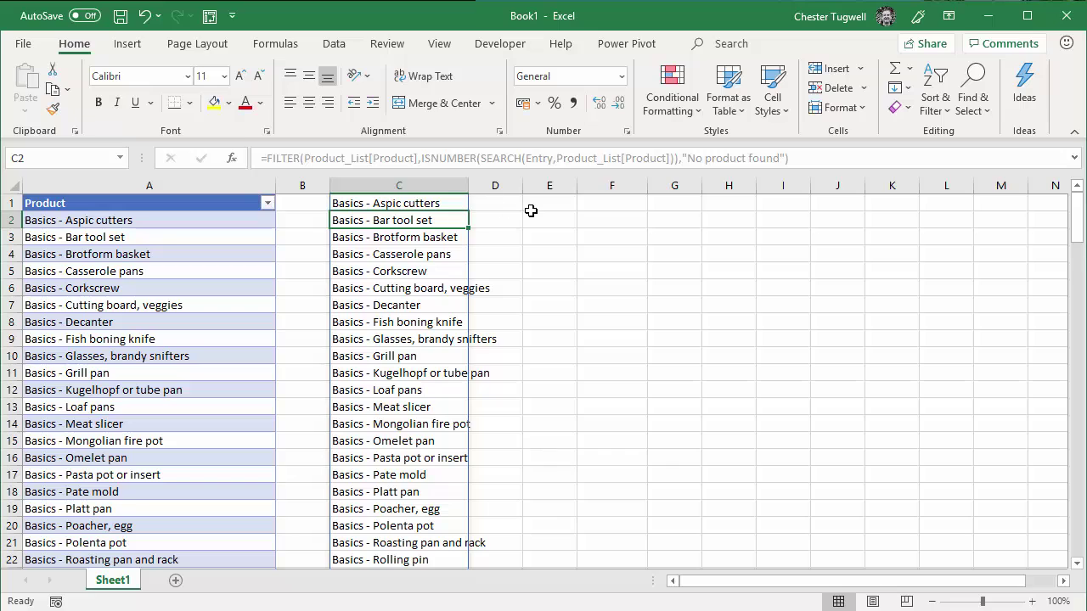
pyautogui.click(615, 205)
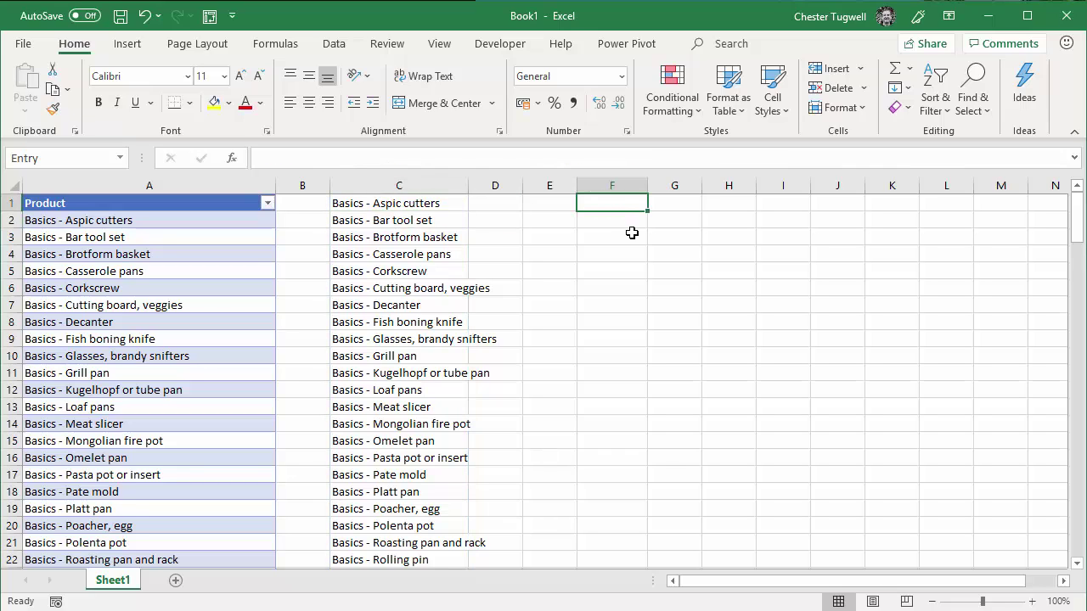
pyautogui.write('kni')
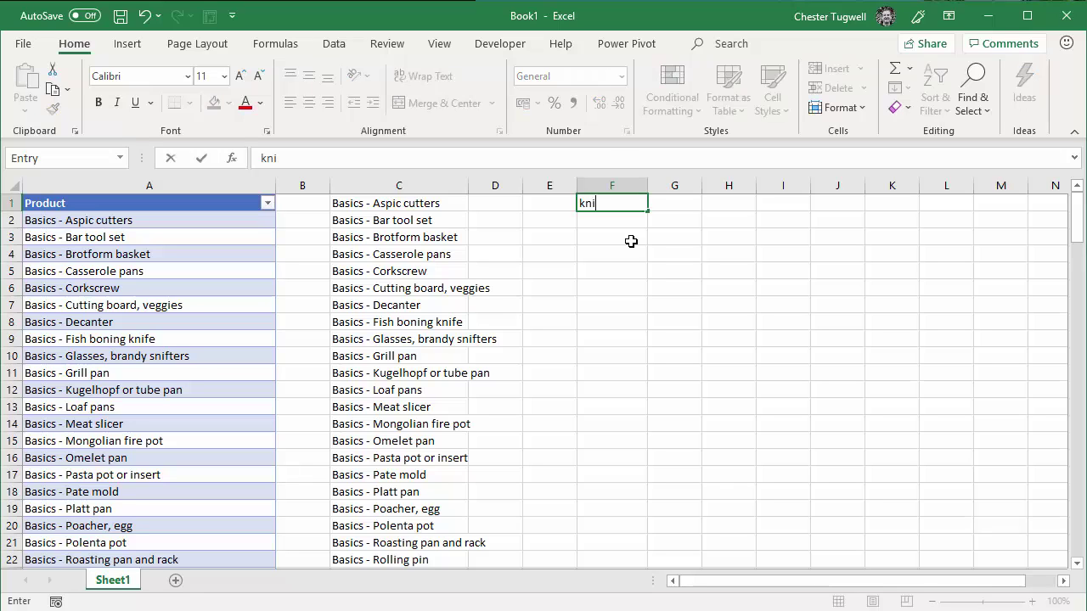
pyautogui.press('Return')
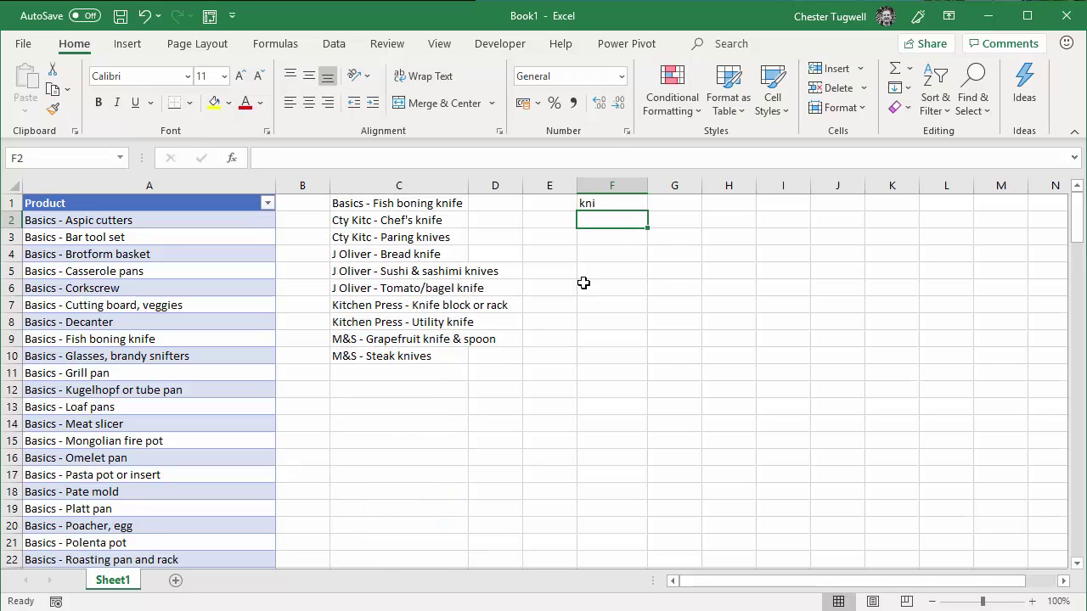
pyautogui.moveTo(468, 185); pyautogui.dragTo(508, 185)
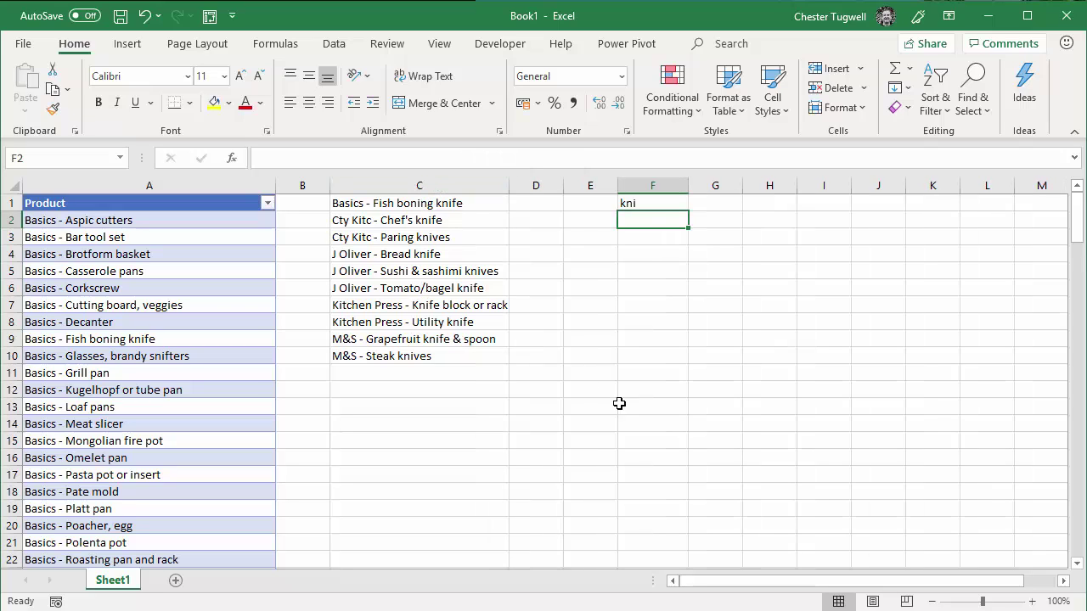
pyautogui.click(625, 205)
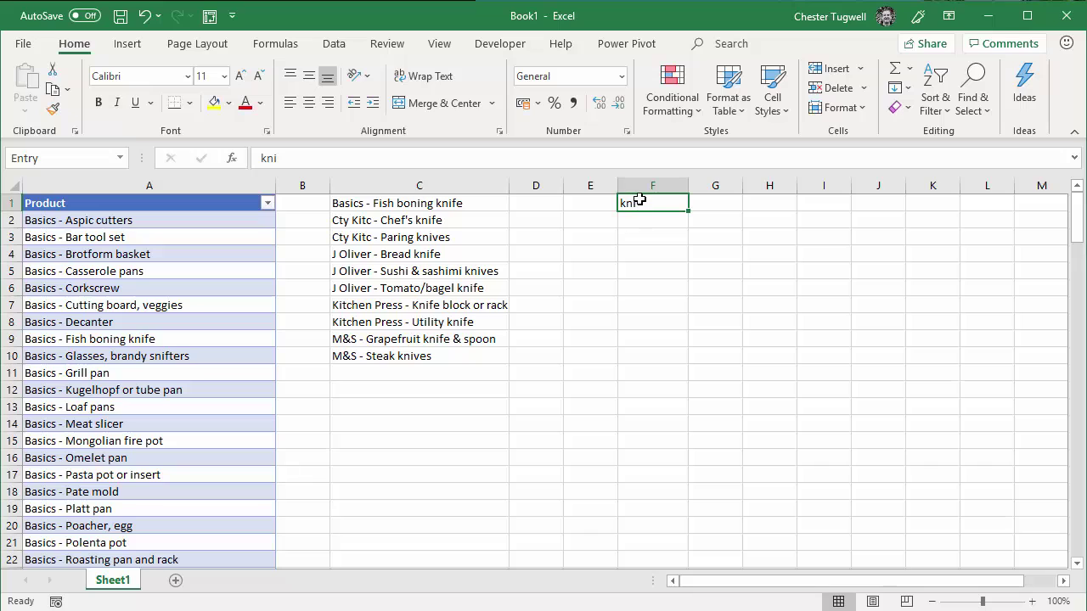
# Give F1 a List data validation with source =$C$1#
pyautogui.click(336, 45)
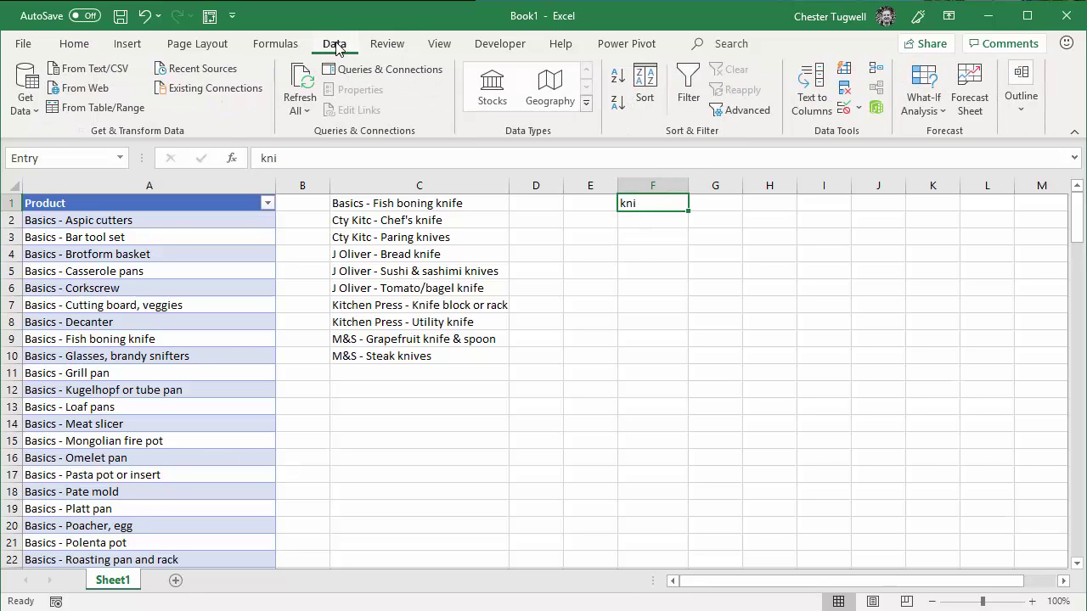
pyautogui.click(844, 109)
pyautogui.moveTo(536, 222); pyautogui.dragTo(939, 288)
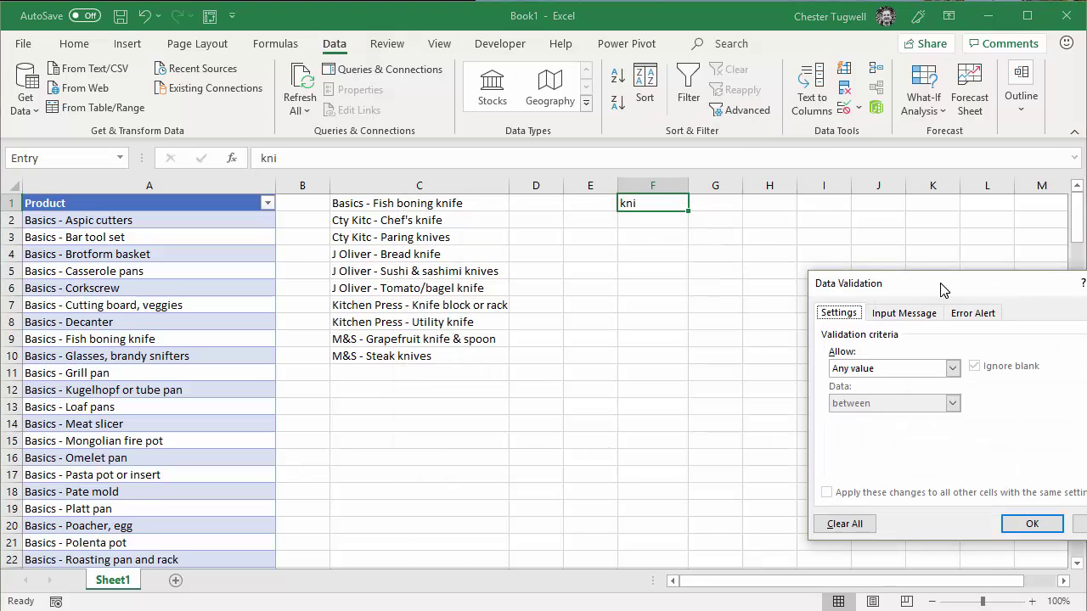
pyautogui.click(951, 367)
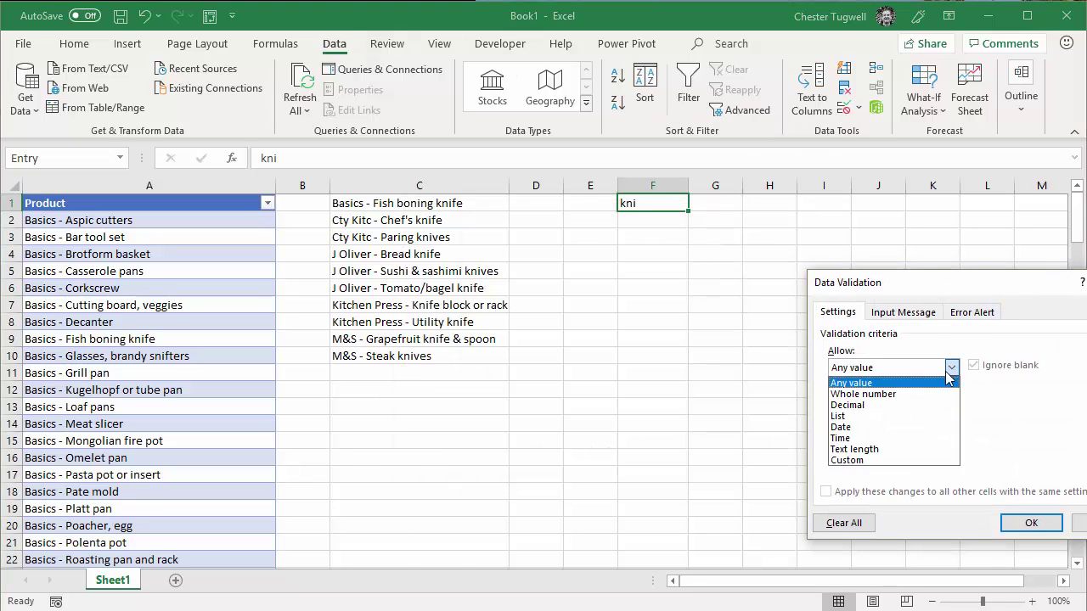
pyautogui.click(838, 416)
pyautogui.click(844, 439)
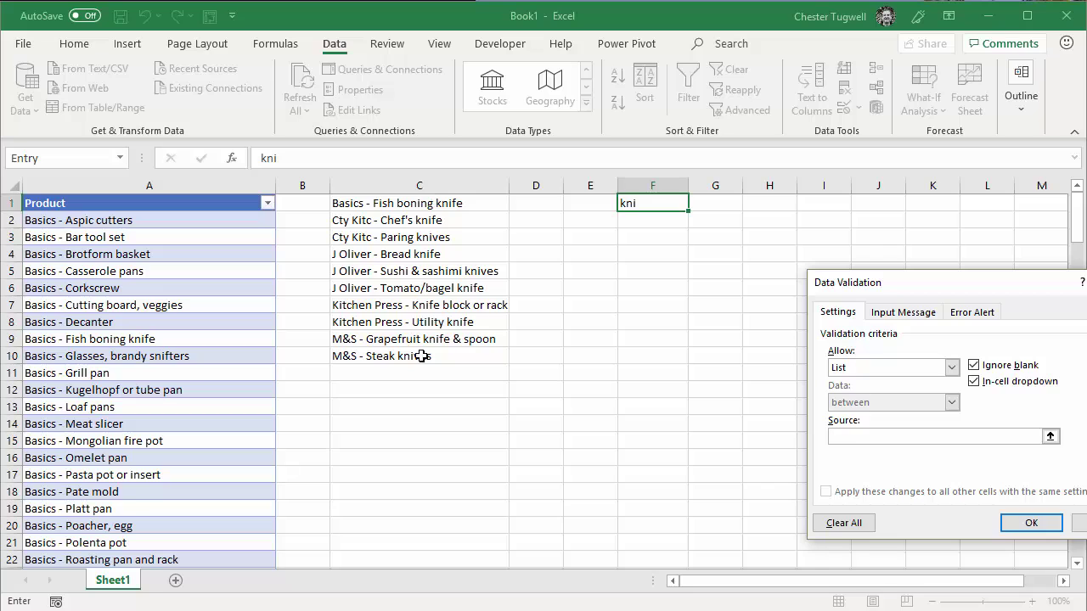
pyautogui.click(440, 205)
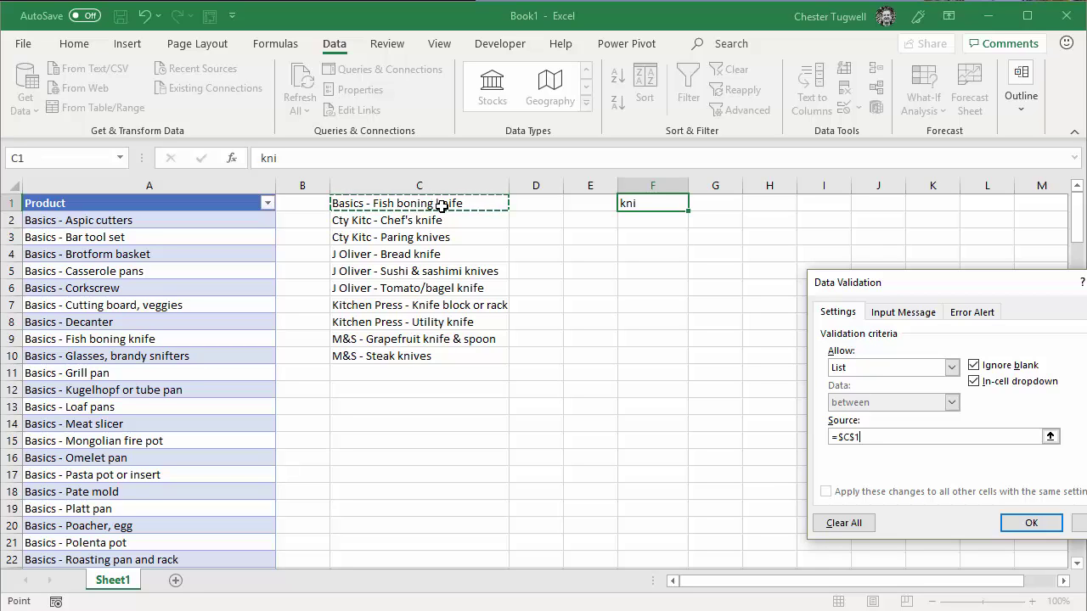
pyautogui.write('#')
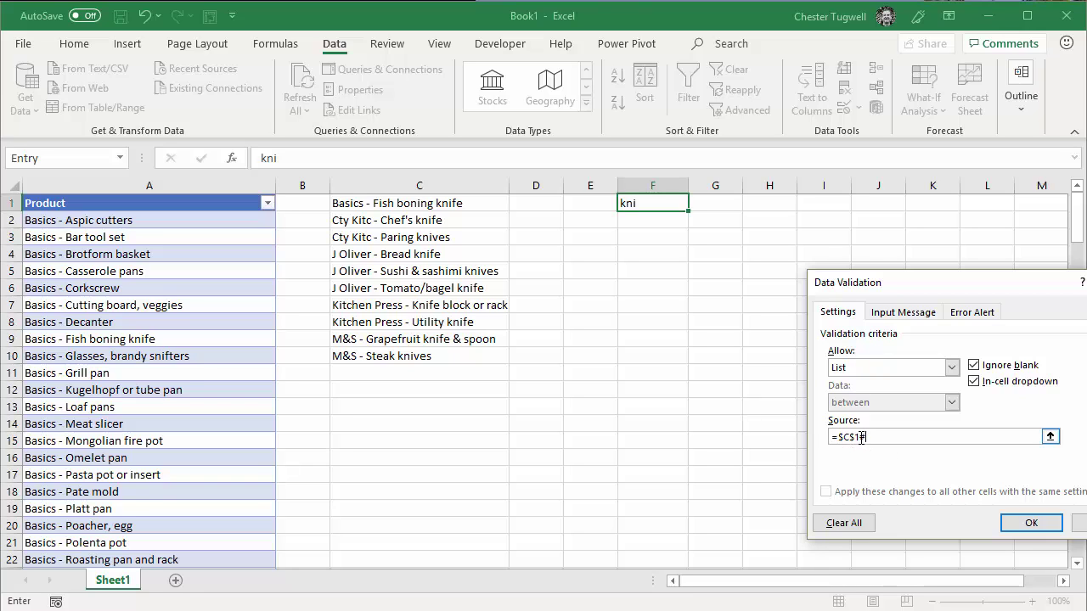
pyautogui.click(1016, 524)
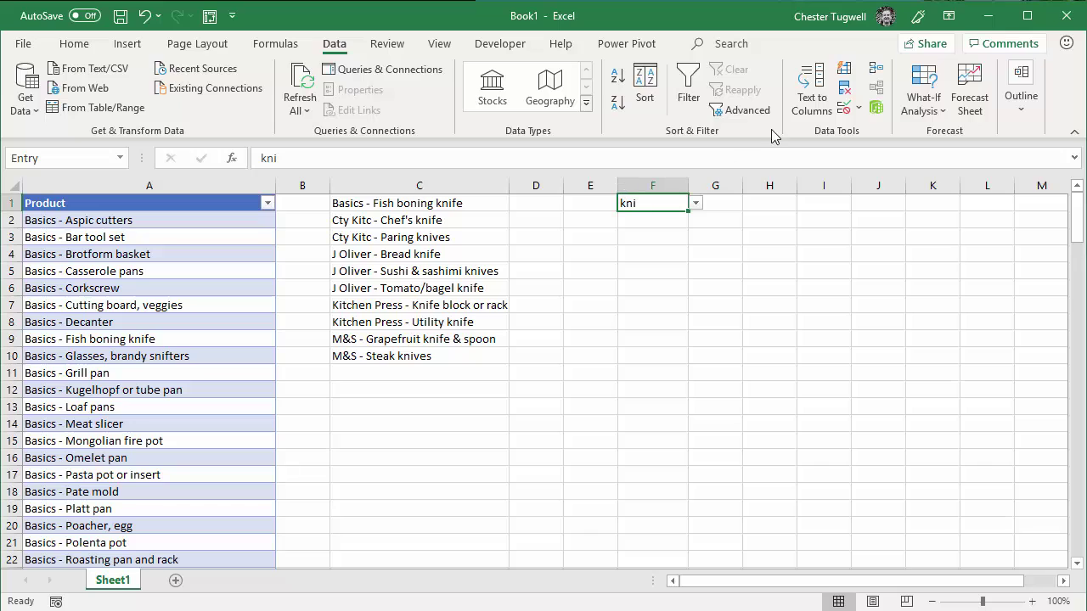
# Untick 'Show error alert after invalid data is entered' in F1's validation
pyautogui.click(846, 109)
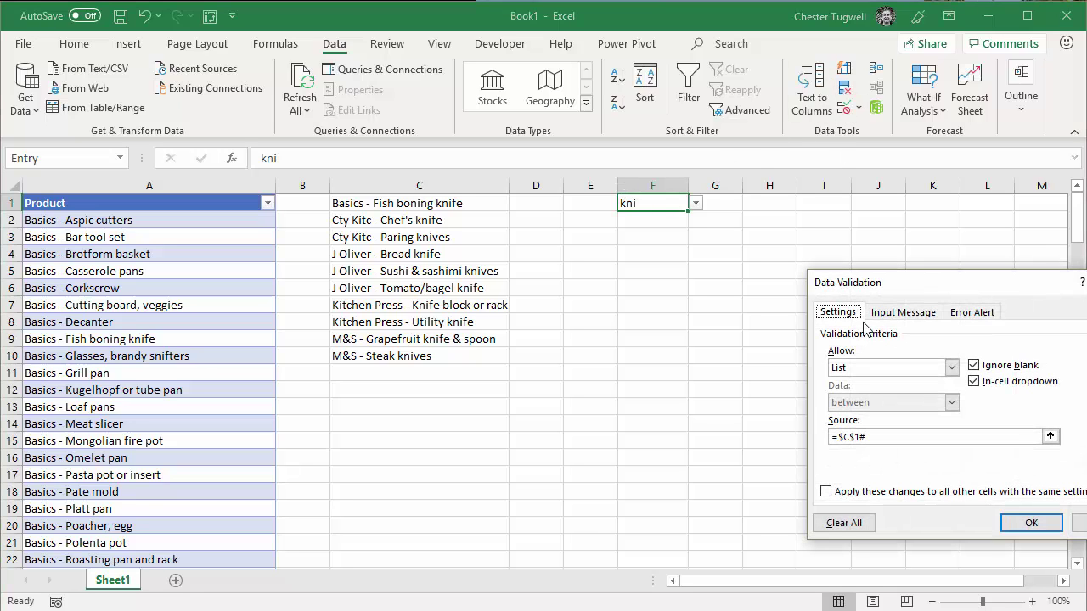
pyautogui.click(970, 314)
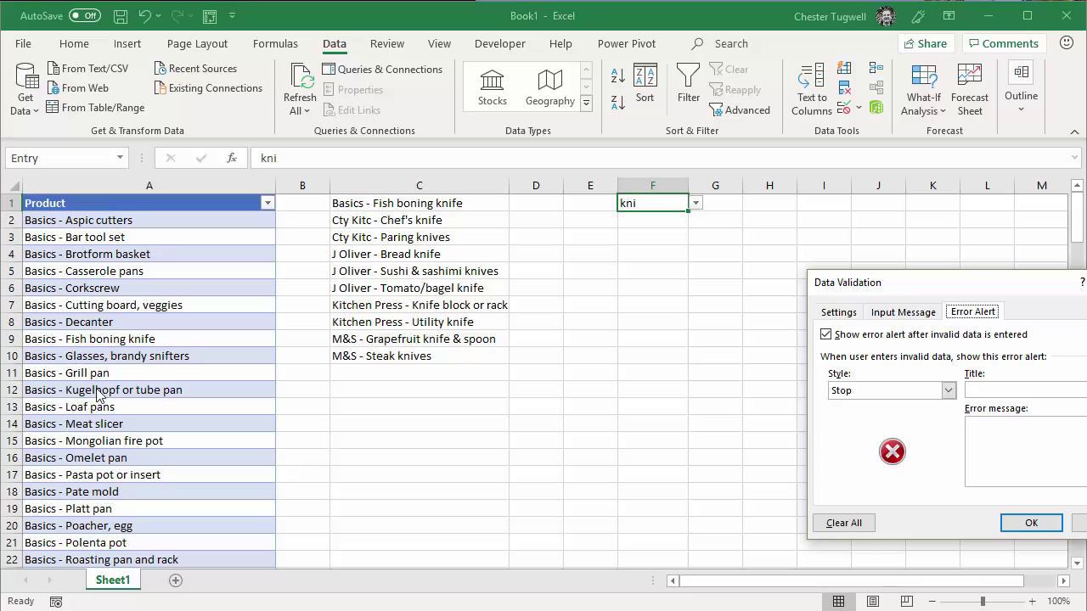
pyautogui.click(825, 335)
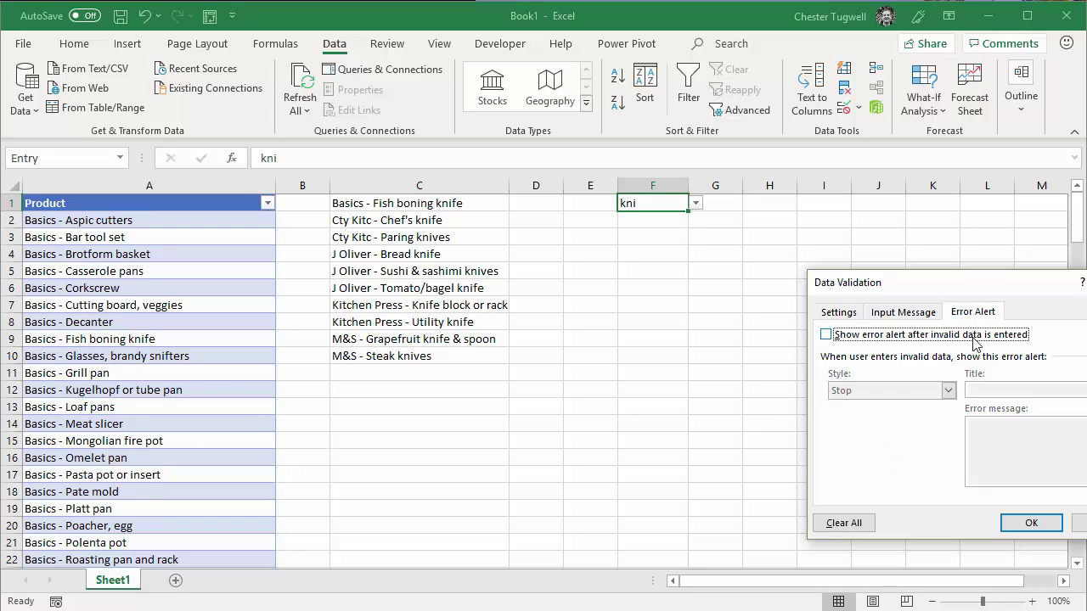
pyautogui.click(1022, 524)
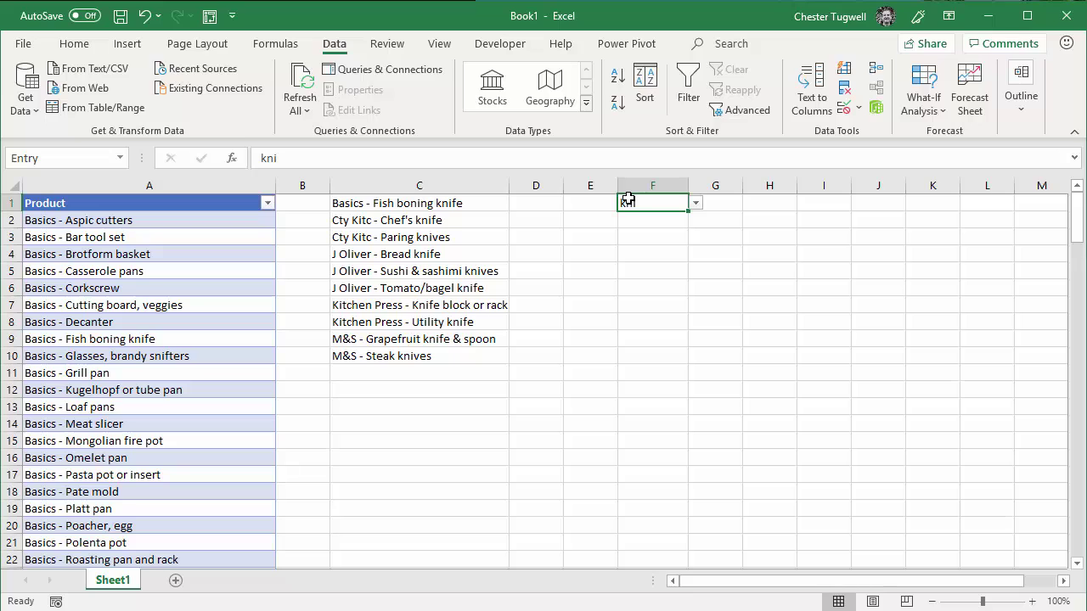
# Search 'basics' in F1, view its dropdown matches, and widen column F
pyautogui.write('basics')
pyautogui.press('Return')
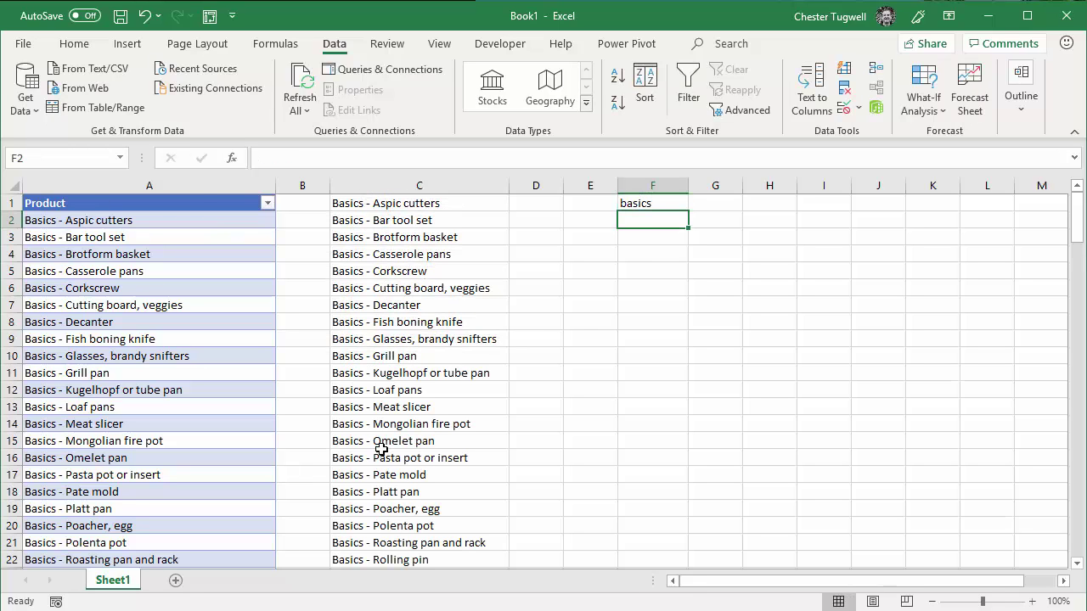
pyautogui.click(667, 208)
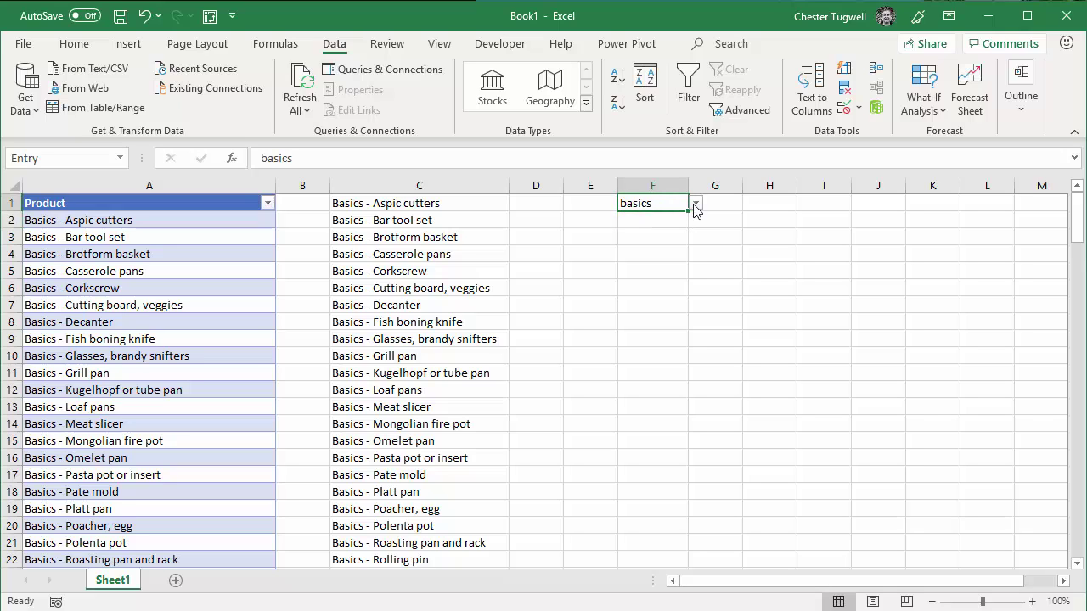
pyautogui.click(695, 207)
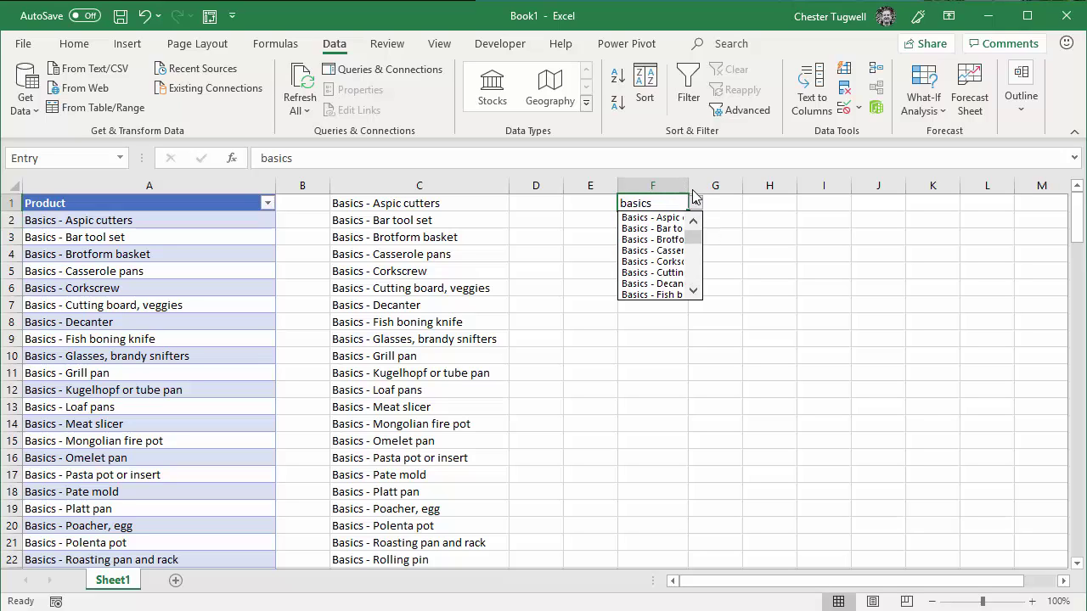
pyautogui.click(689, 185)
pyautogui.moveTo(688, 185); pyautogui.dragTo(746, 185)
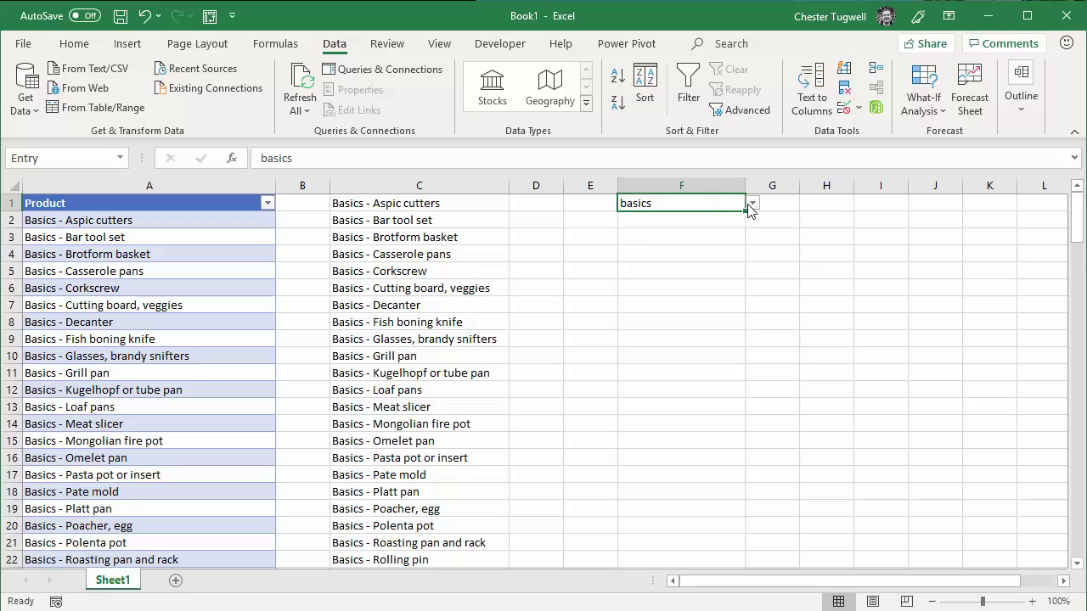
pyautogui.click(751, 204)
pyautogui.click(690, 203)
# Search 'j ol' and pick J Oliver - Skillet, small from F1's dropdown
pyautogui.press('BackSpace')
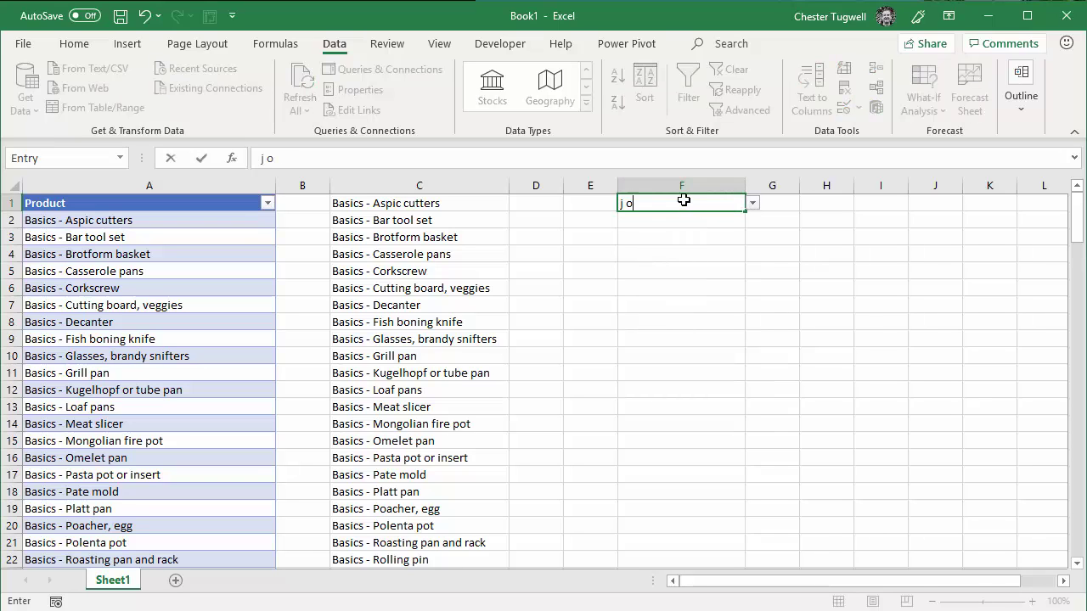
pyautogui.click(752, 204)
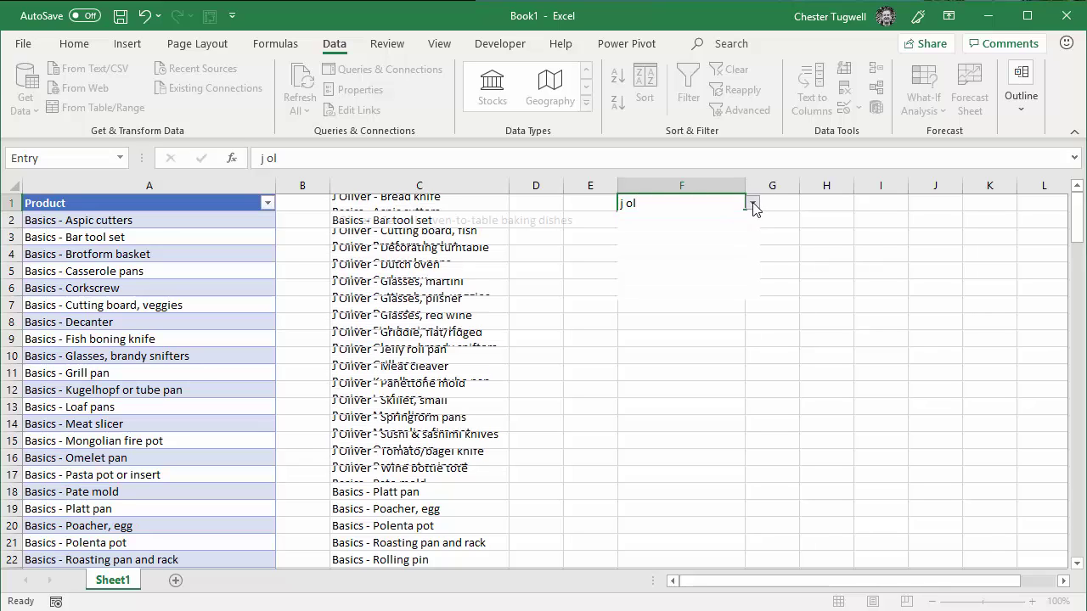
pyautogui.moveTo(752, 236); pyautogui.dragTo(752, 272)
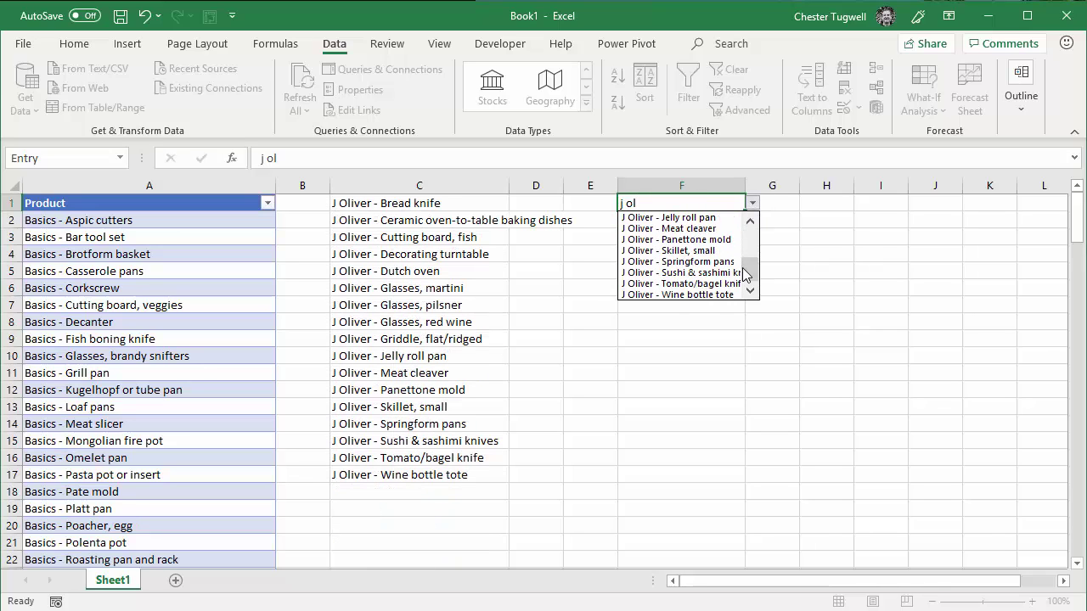
pyautogui.click(662, 254)
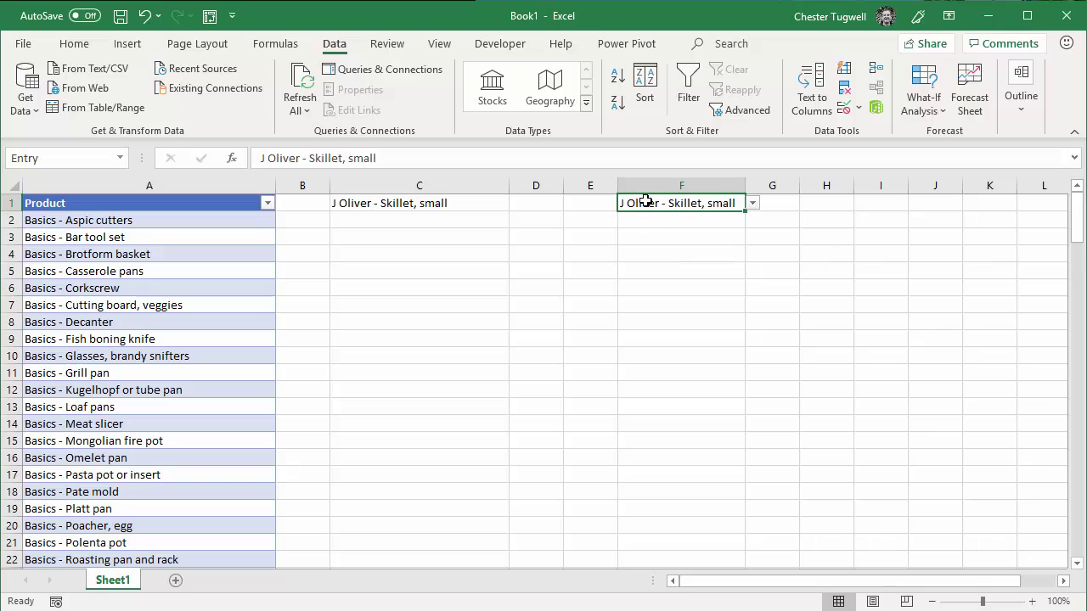
pyautogui.press('Return')
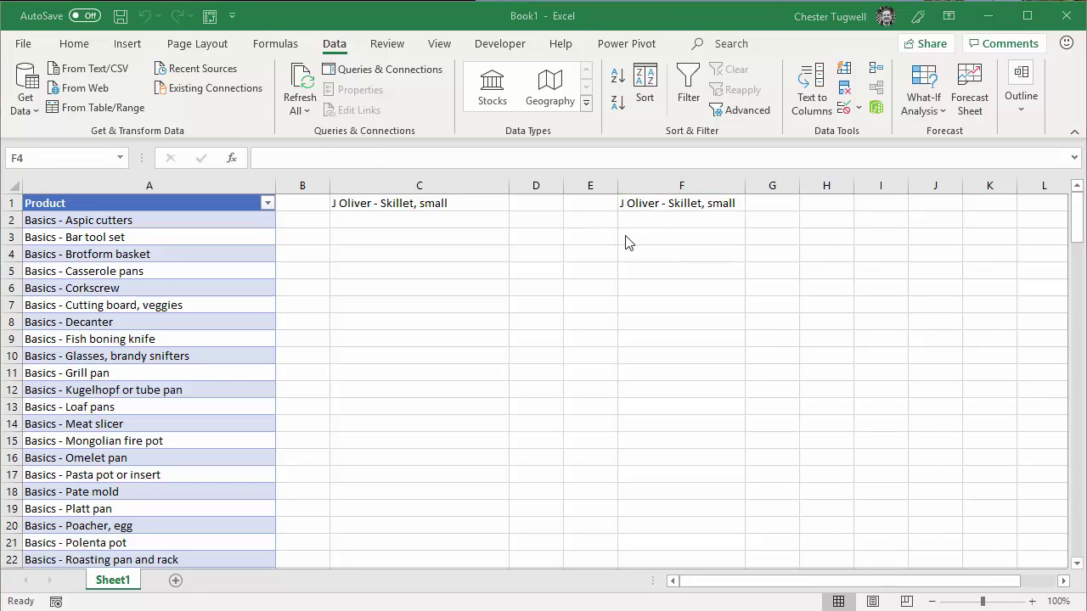